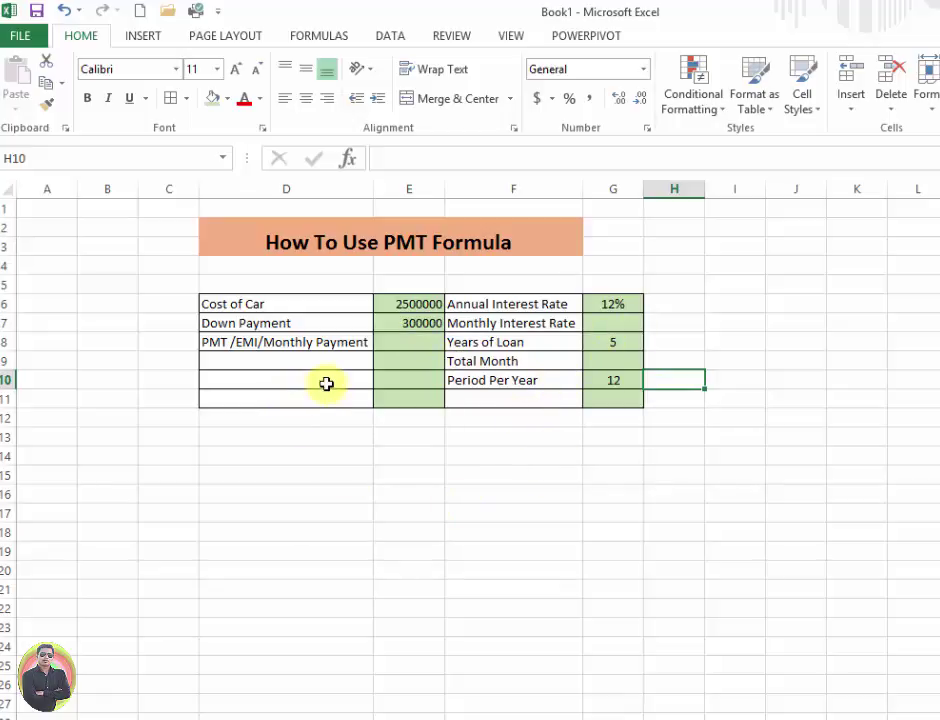
# - Move the PMT /EMI/Monthly Payment label from D8 down to D9
pyautogui.click(397, 343)
pyautogui.click(310, 343)
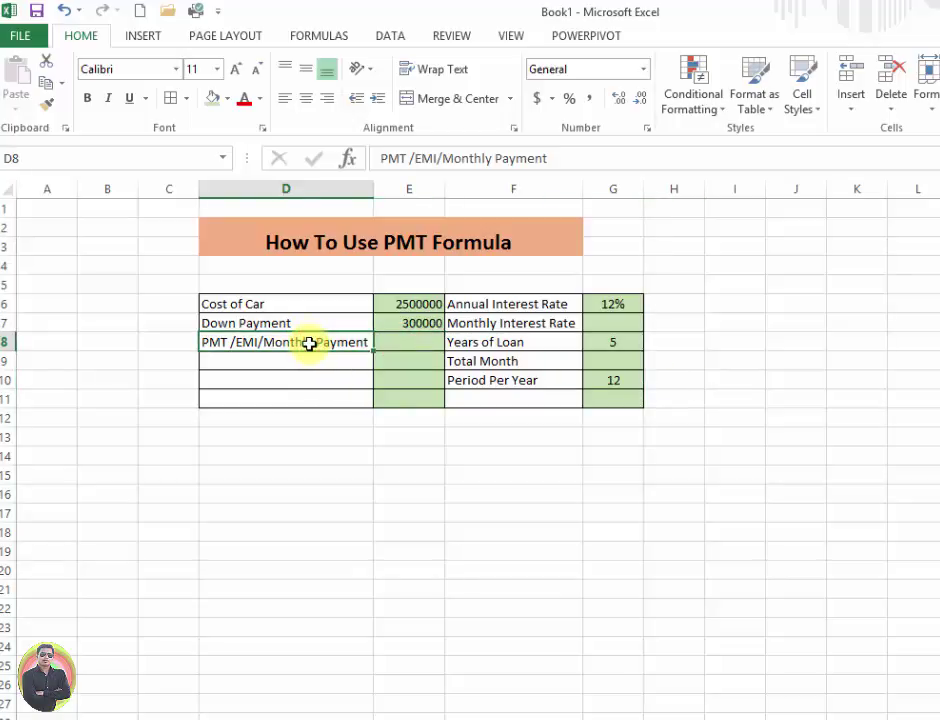
pyautogui.hotkey('ctrl', 'x')
pyautogui.click(298, 365)
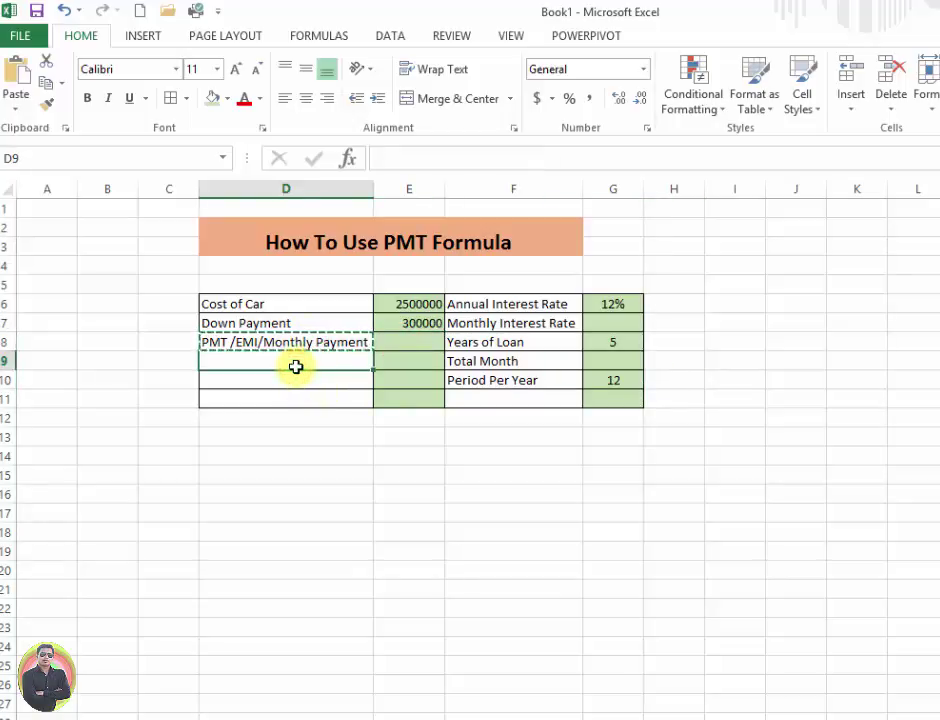
pyautogui.hotkey('ctrl', 'v')
pyautogui.click(297, 343)
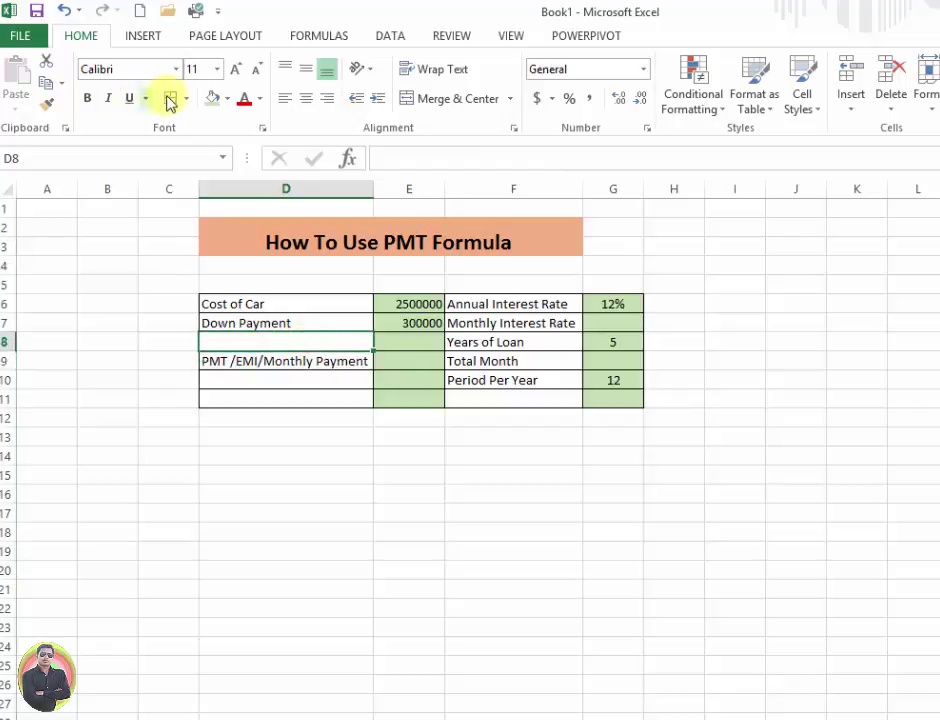
# - Apply All Borders to the loan table D6:G11
pyautogui.moveTo(200, 303); pyautogui.dragTo(610, 385)
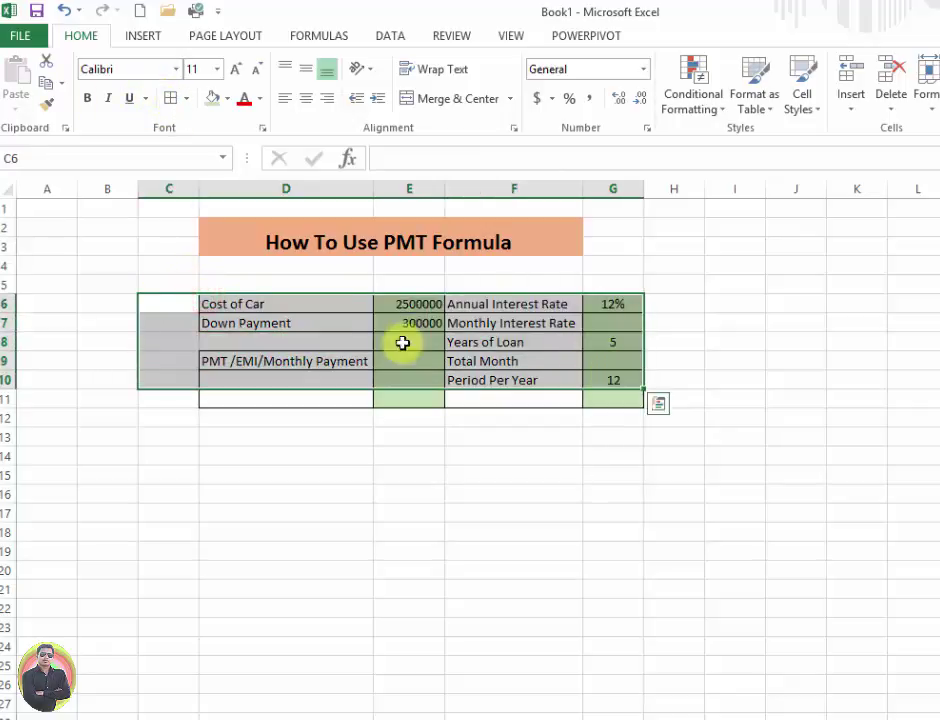
pyautogui.click(282, 285)
pyautogui.moveTo(203, 302); pyautogui.dragTo(612, 396)
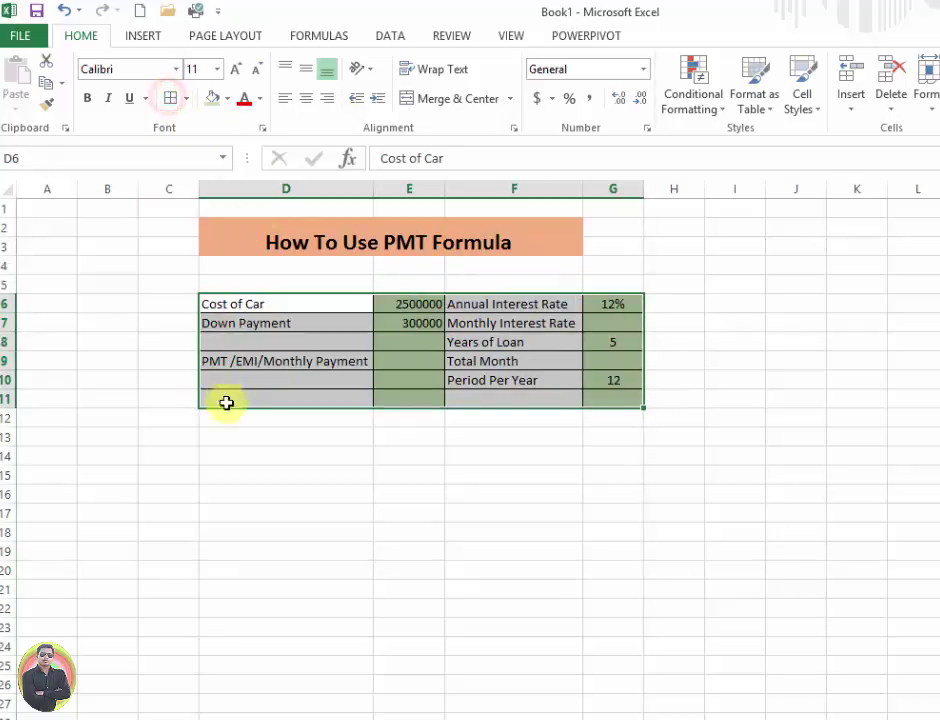
pyautogui.click(169, 98)
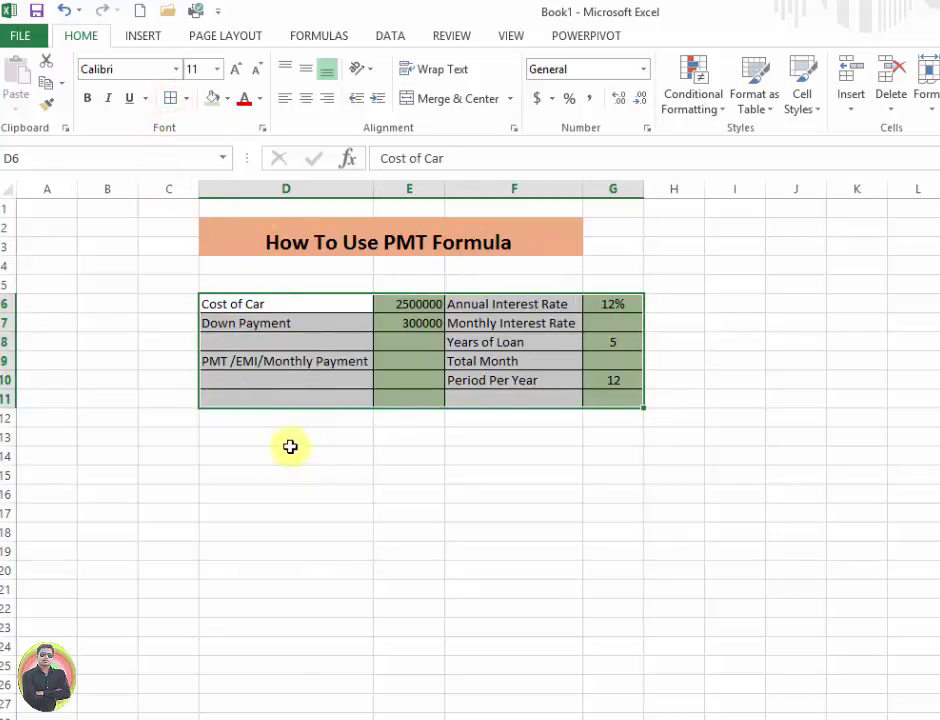
pyautogui.click(346, 470)
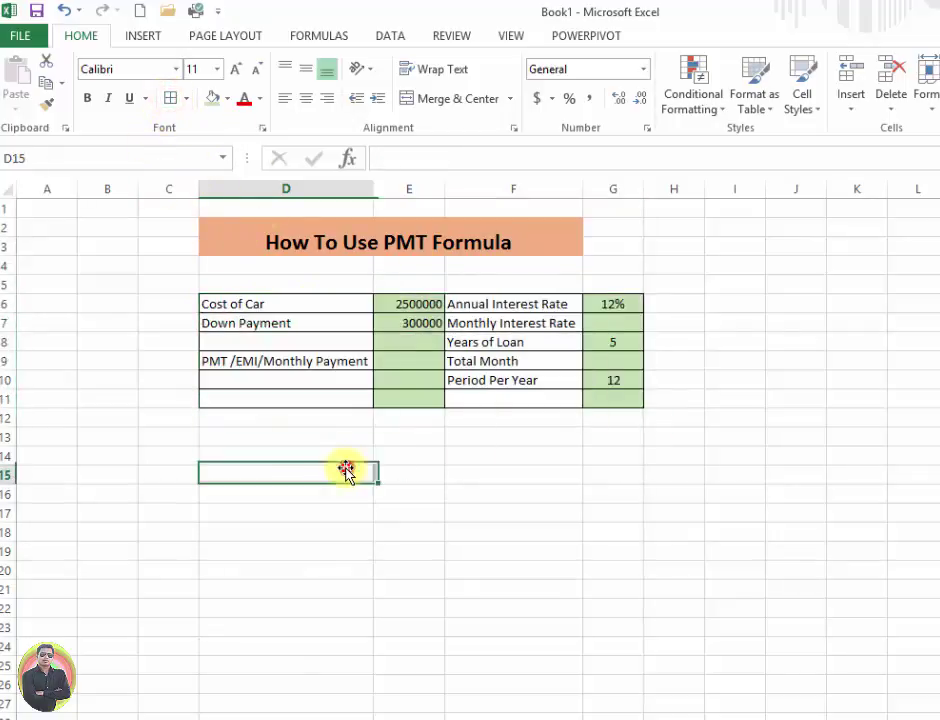
pyautogui.click(264, 432)
pyautogui.click(260, 344)
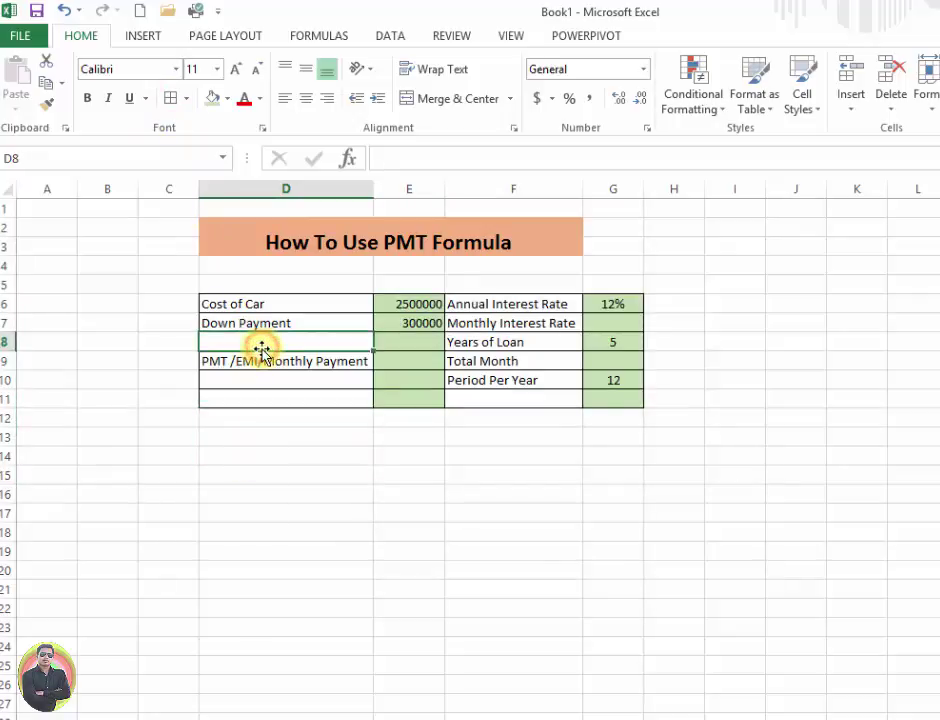
# - Type the label 'Actual Loan Amount' into D8
pyautogui.write('A')
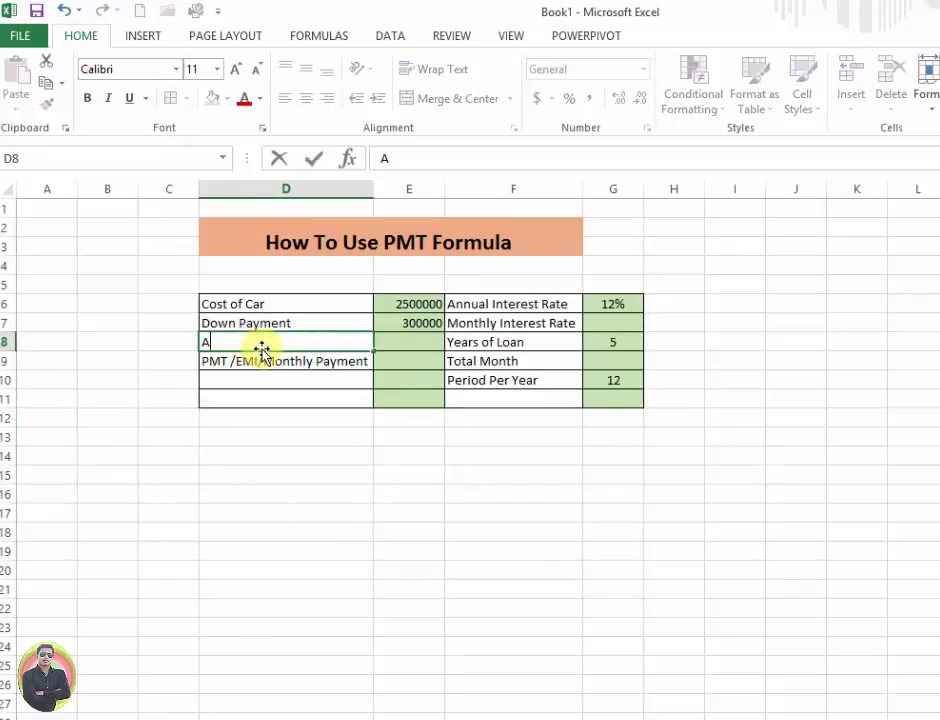
pyautogui.write('ctual ')
pyautogui.write('Lo')
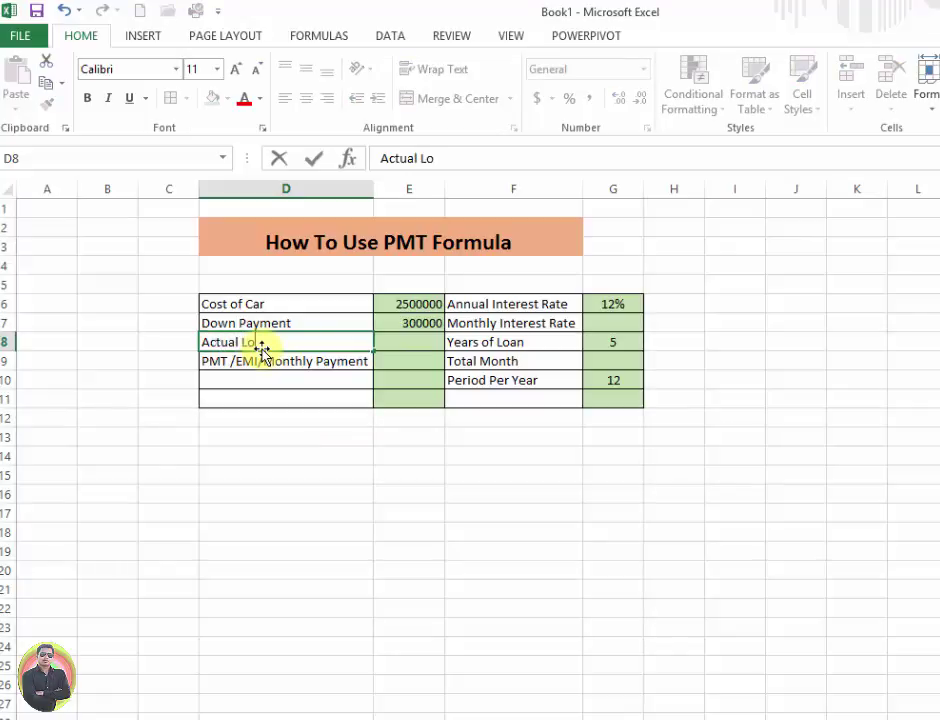
pyautogui.write('an Amo')
pyautogui.write('unt')
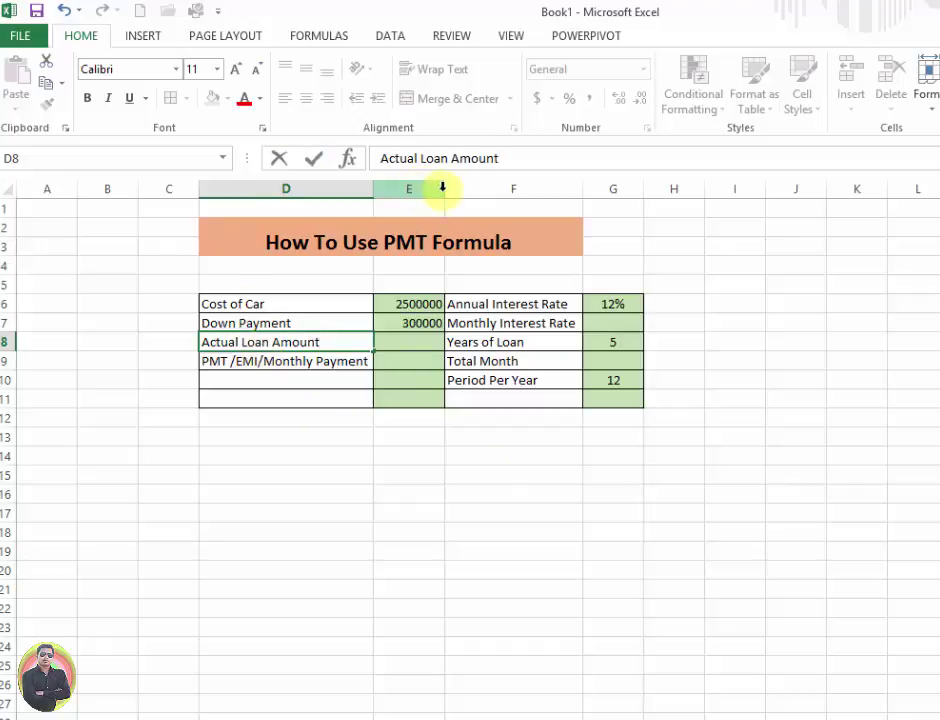
pyautogui.click(437, 411)
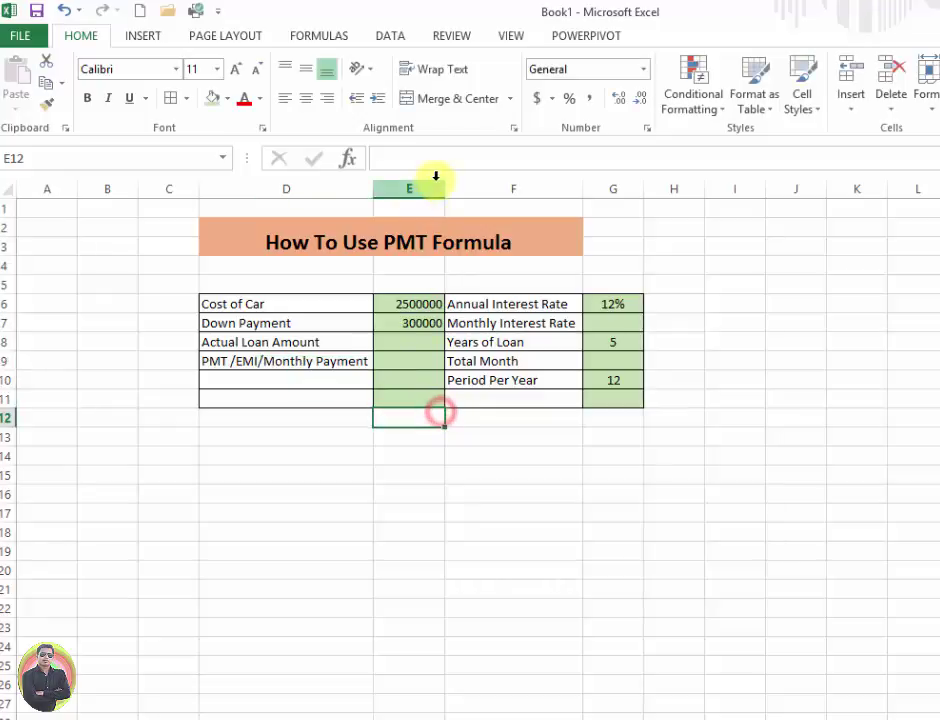
# - Drag the header borders of columns E and F wider so amounts and rate labels fit
pyautogui.moveTo(445, 188); pyautogui.dragTo(520, 190)
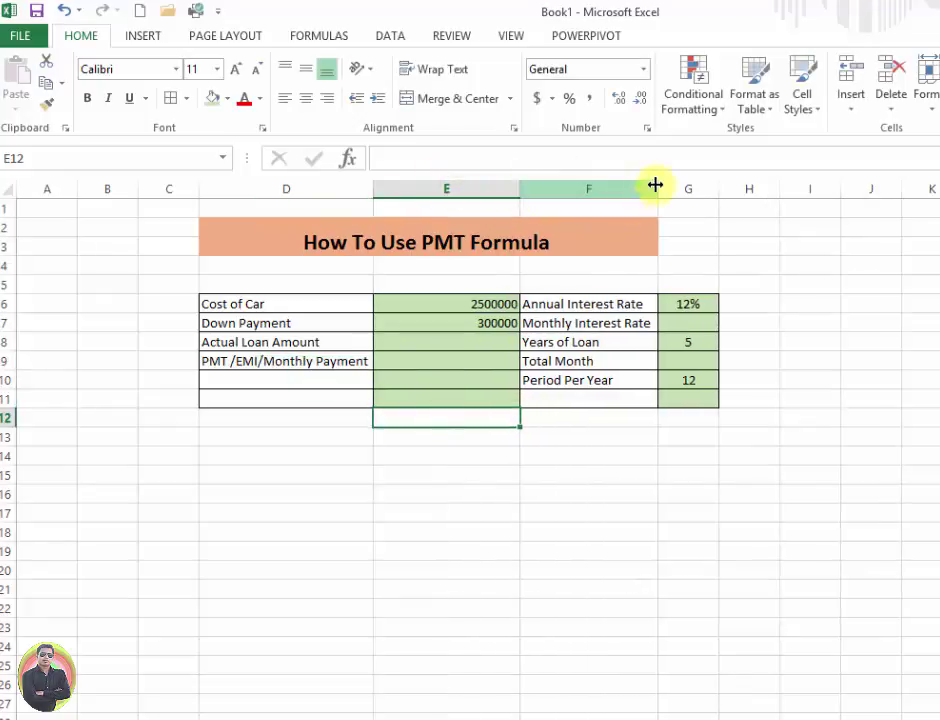
pyautogui.moveTo(655, 185); pyautogui.dragTo(693, 186)
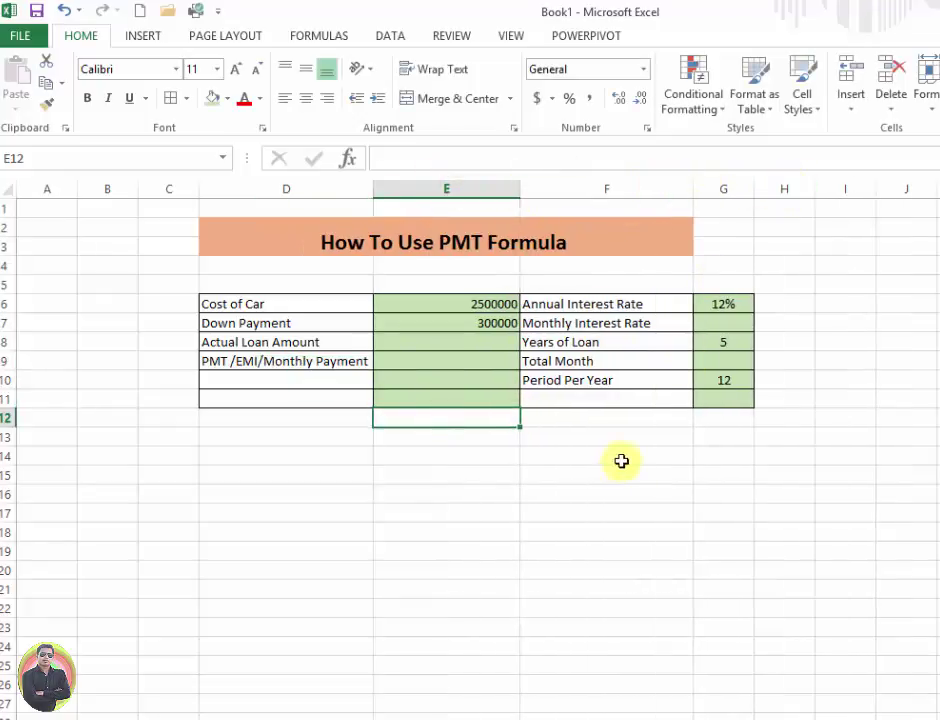
pyautogui.doubleClick(470, 434)
pyautogui.doubleClick(395, 364)
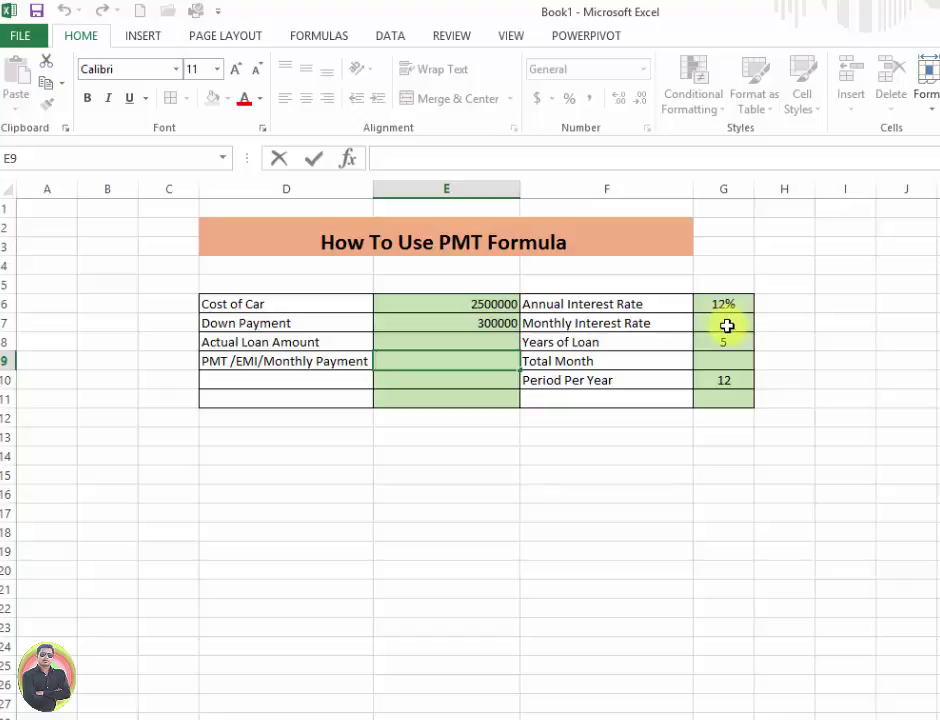
# - Enter =G6/G10 in G7 to get the monthly interest rate of 0.01
pyautogui.click(723, 323)
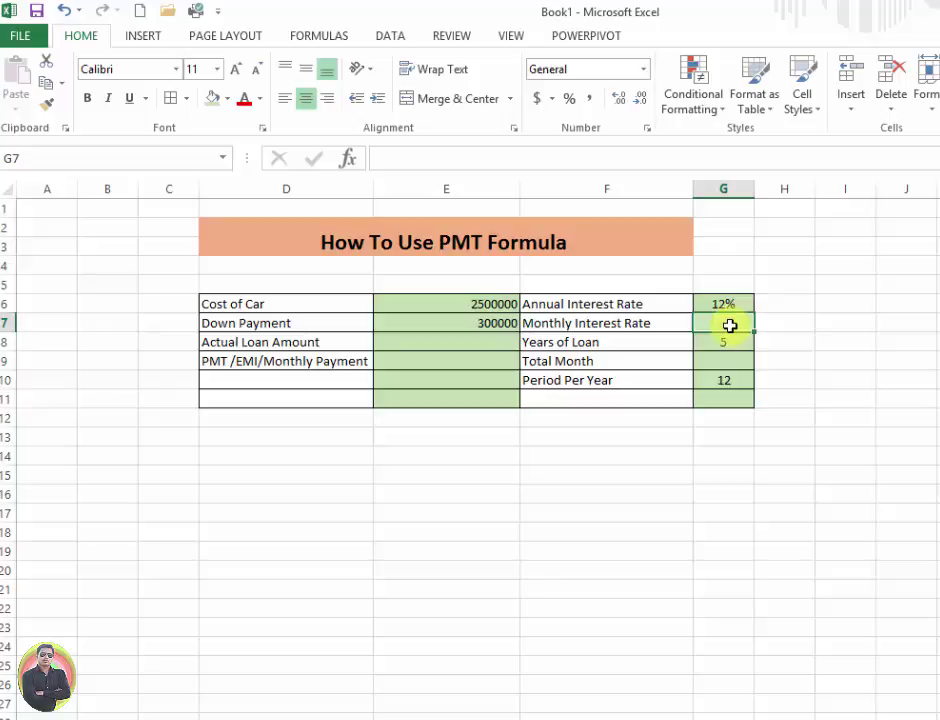
pyautogui.write('=')
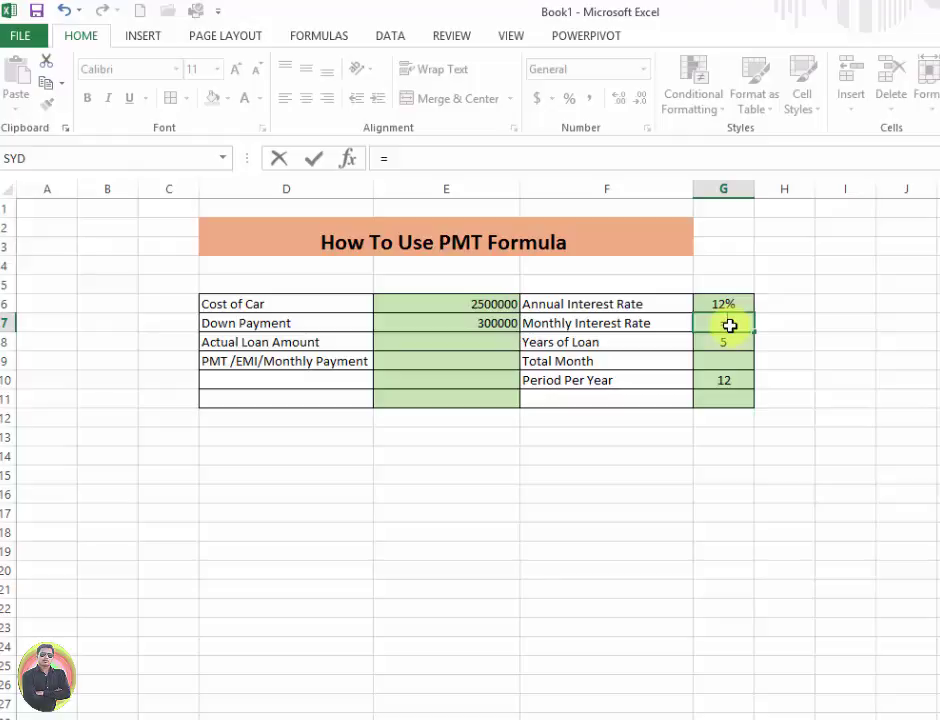
pyautogui.click(721, 305)
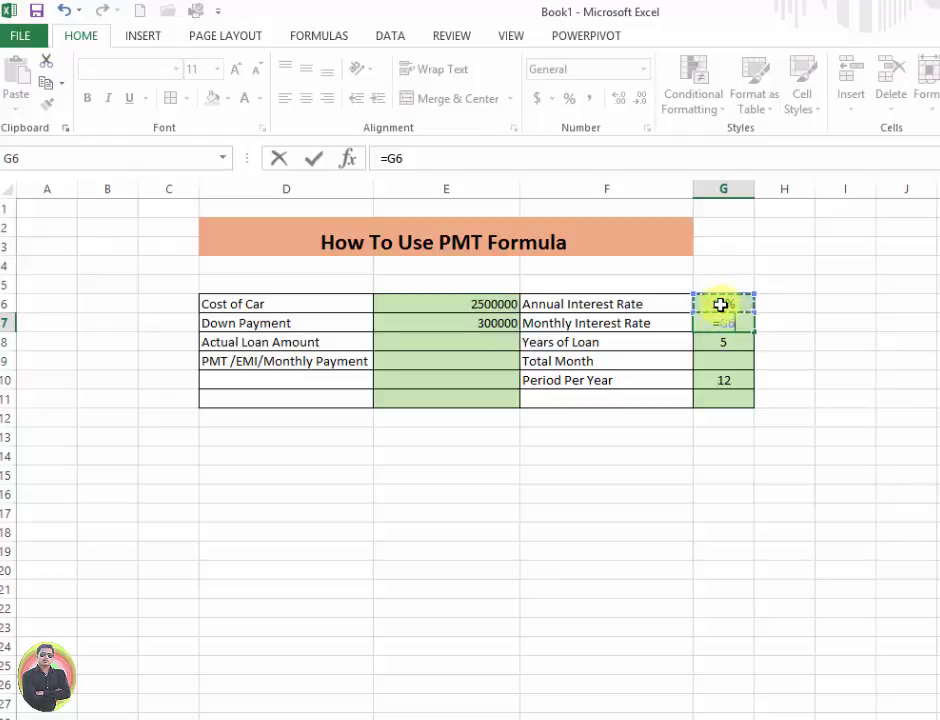
pyautogui.write('/')
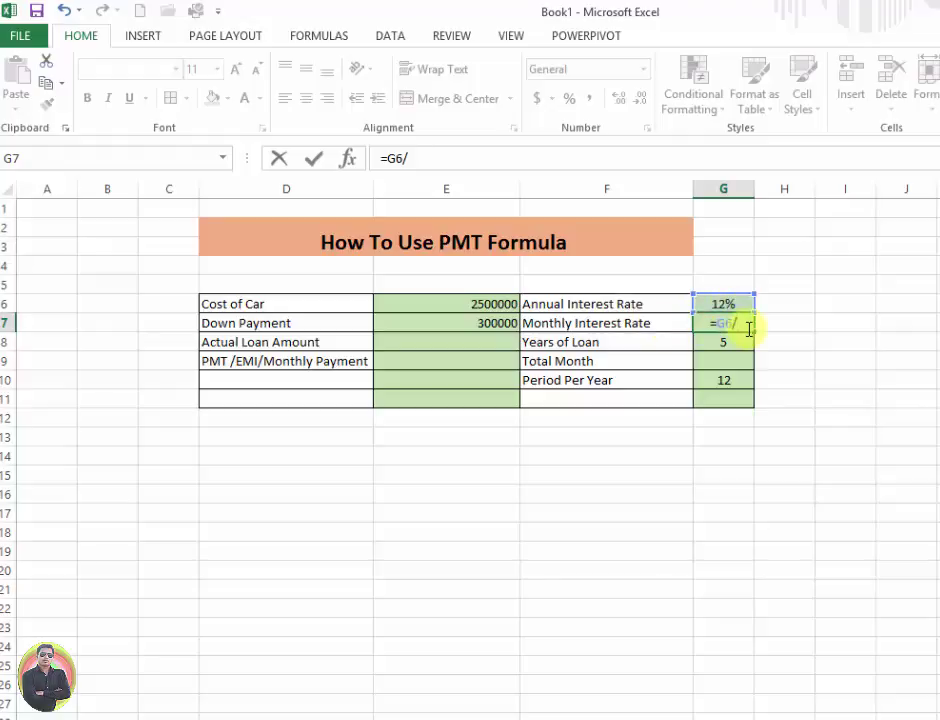
pyautogui.click(724, 383)
pyautogui.press('Return')
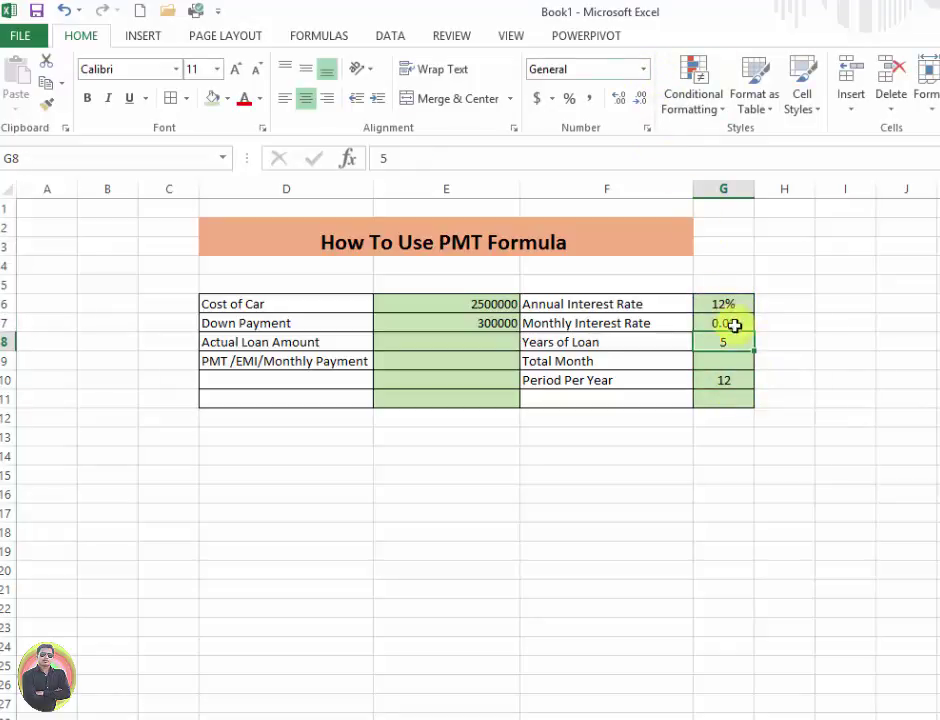
# - Format the monthly rate in G7 as a percentage with one decimal, reading 1.0%
pyautogui.click(568, 100)
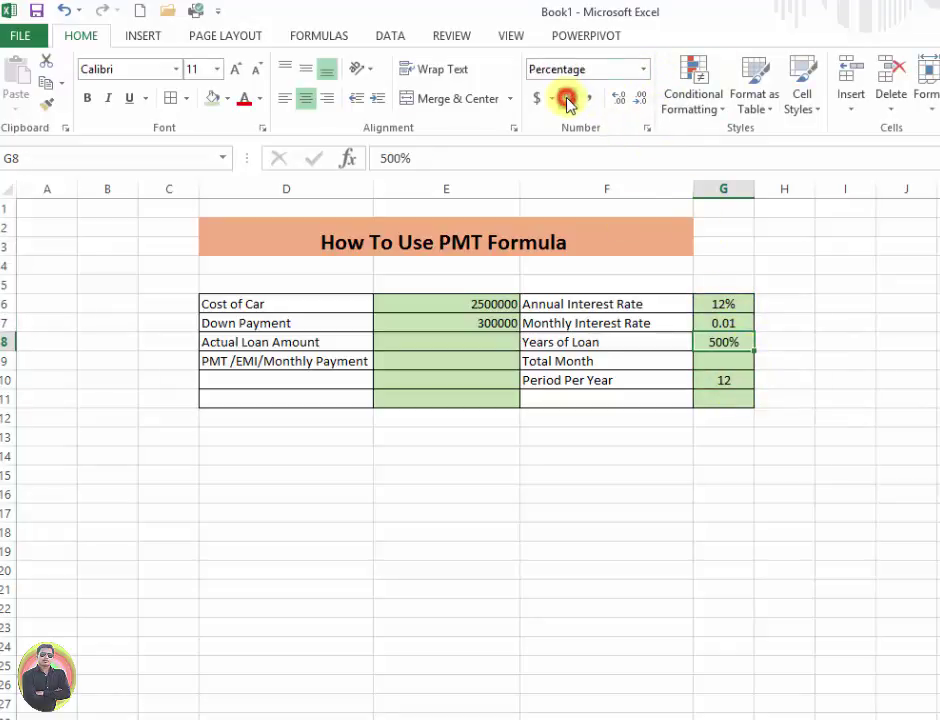
pyautogui.hotkey('ctrl', 'z')
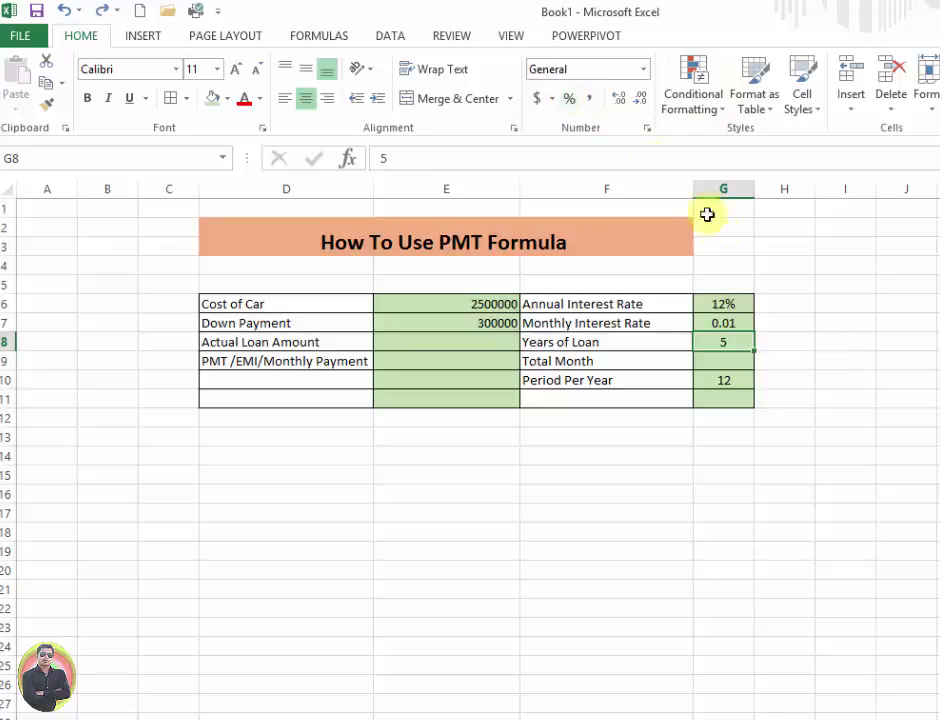
pyautogui.click(730, 322)
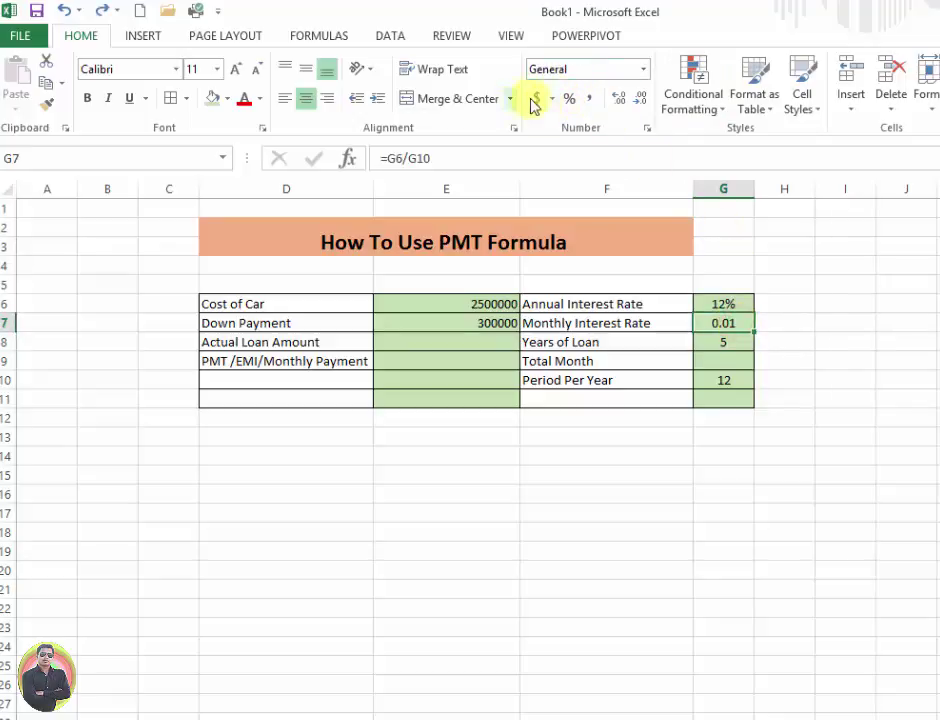
pyautogui.click(569, 99)
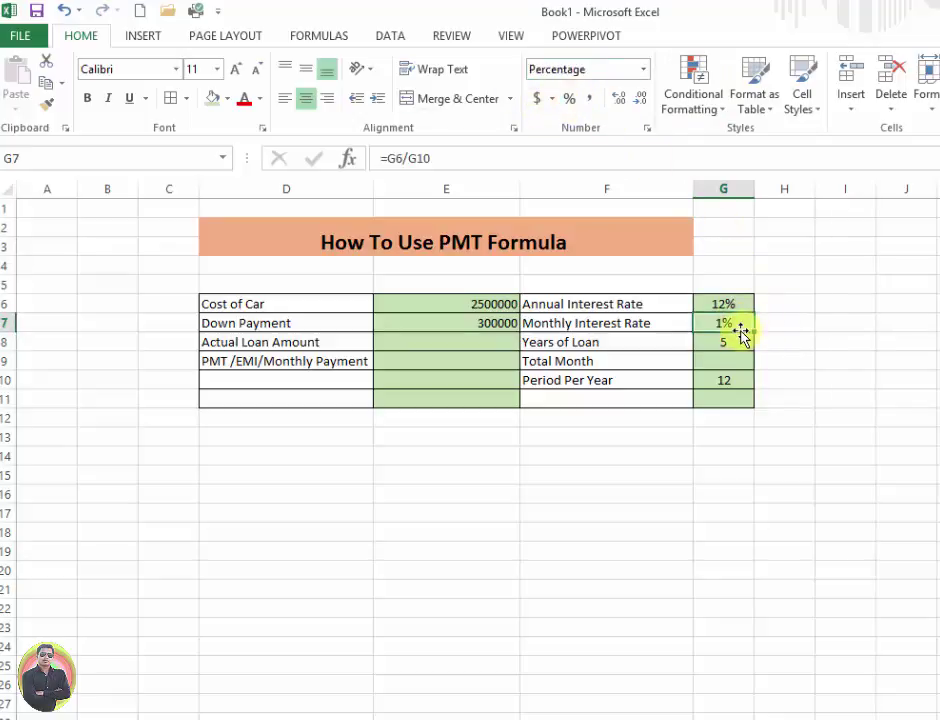
pyautogui.click(624, 102)
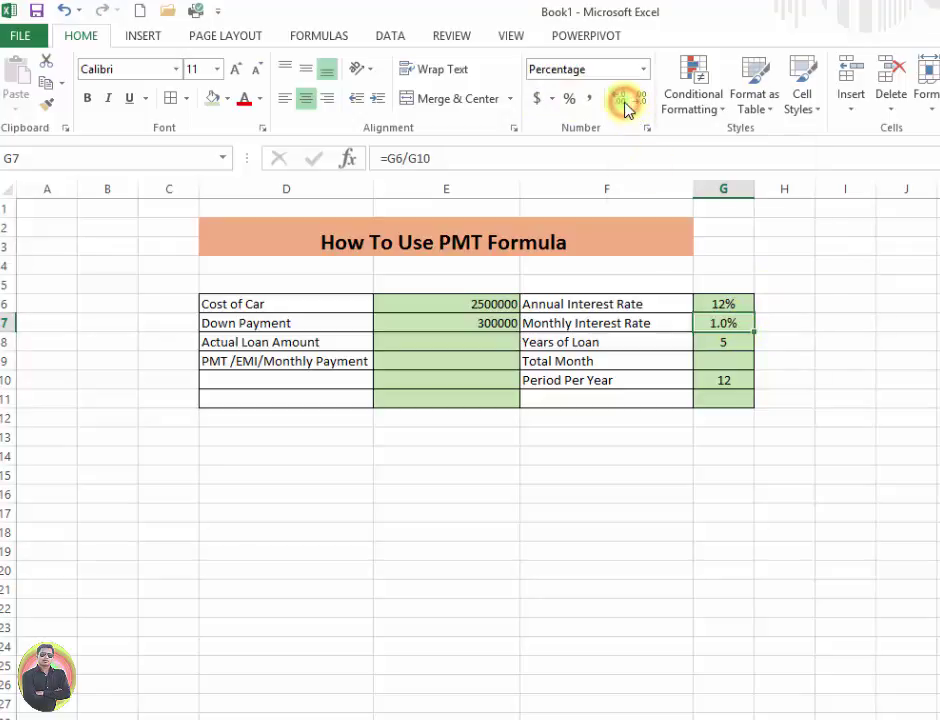
pyautogui.click(622, 101)
pyautogui.click(622, 101)
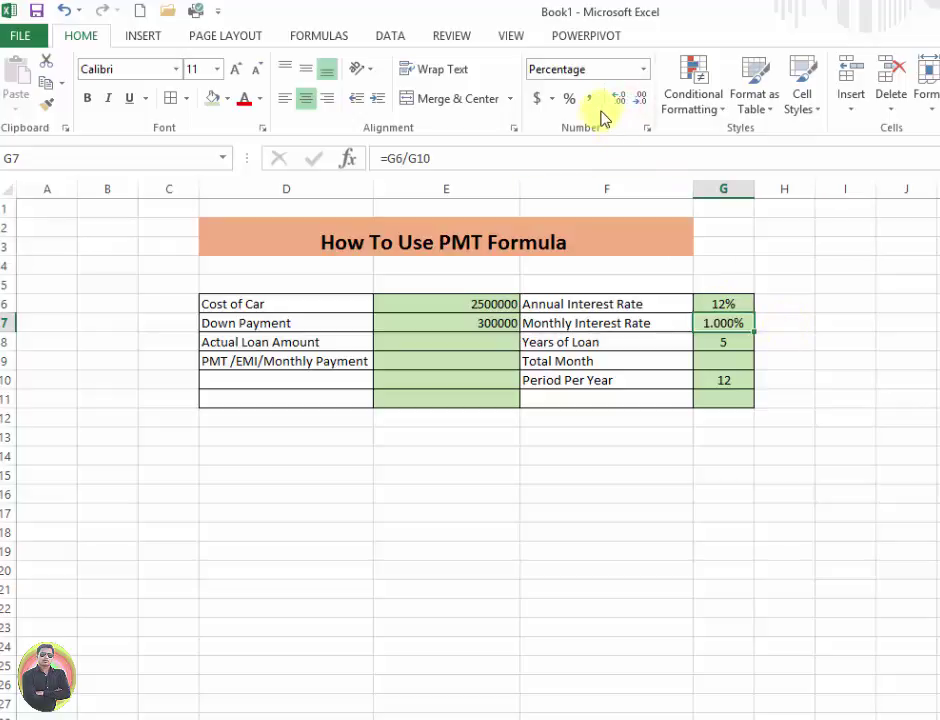
pyautogui.click(640, 106)
pyautogui.click(640, 106)
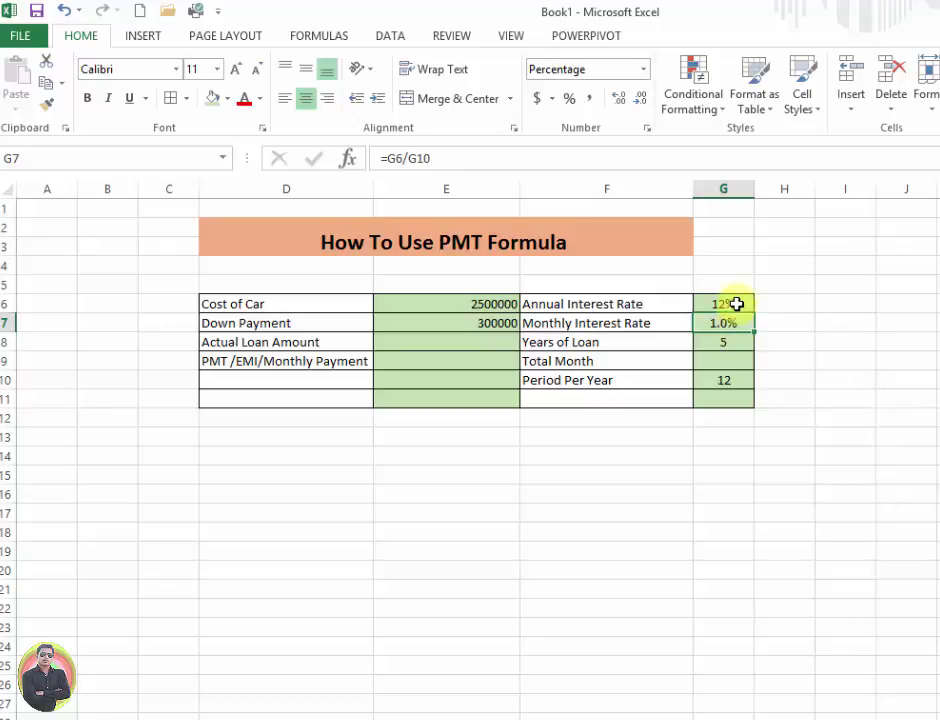
pyautogui.click(736, 357)
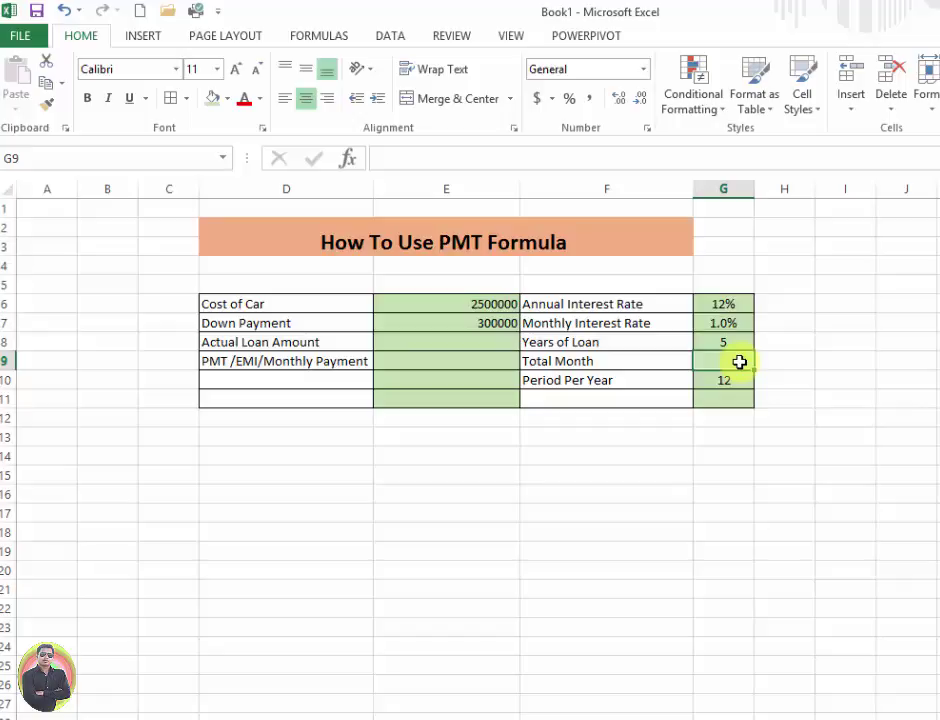
# - Calculate Total Month in G9 as =G10*G8, giving 60
pyautogui.write('=')
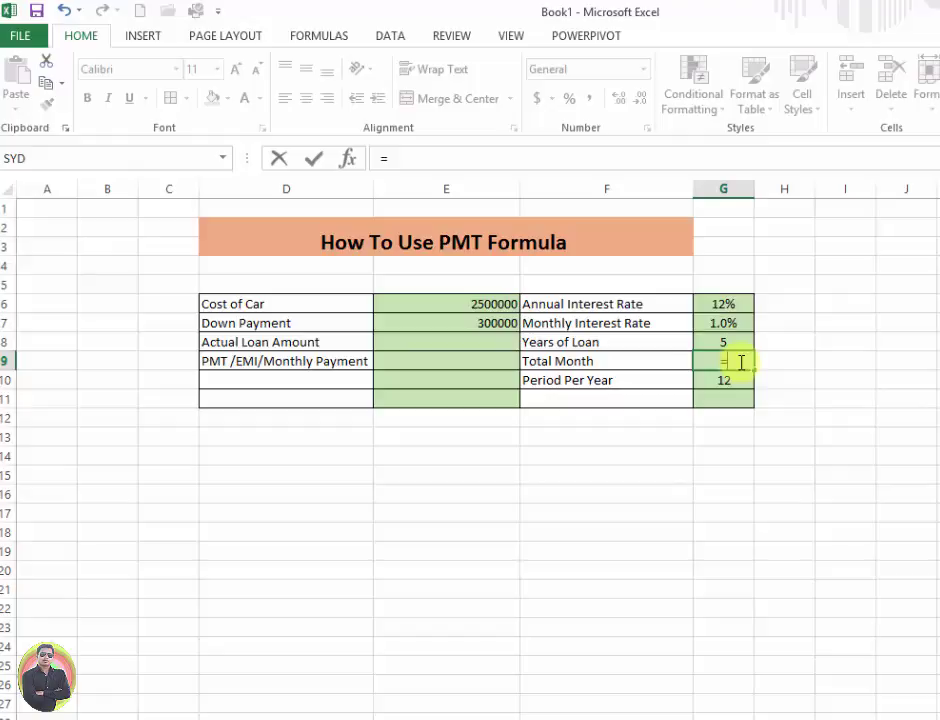
pyautogui.click(732, 385)
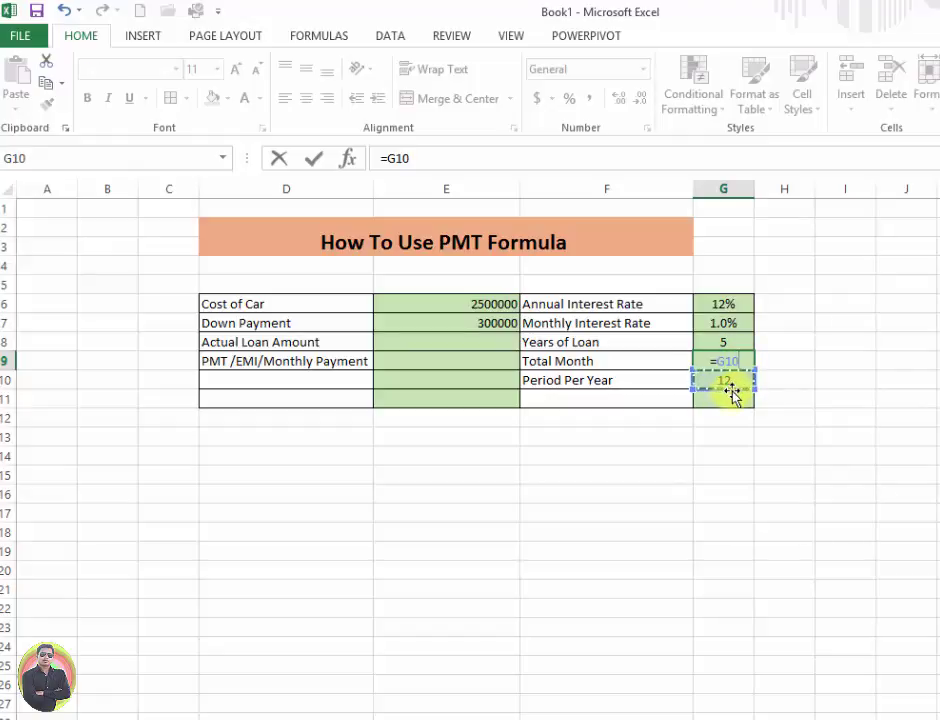
pyautogui.write('*')
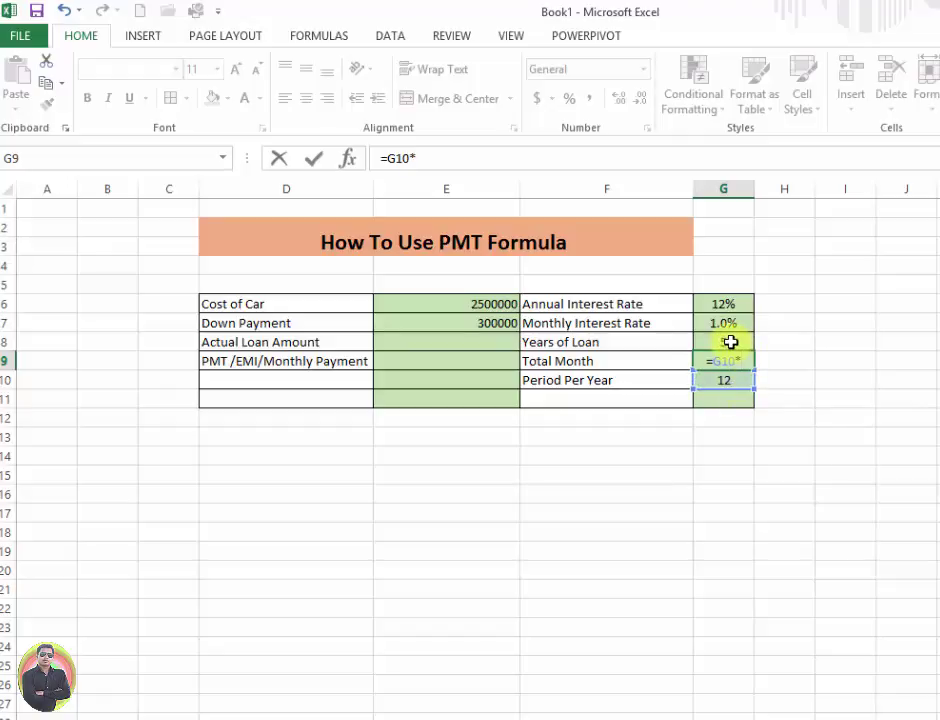
pyautogui.click(731, 342)
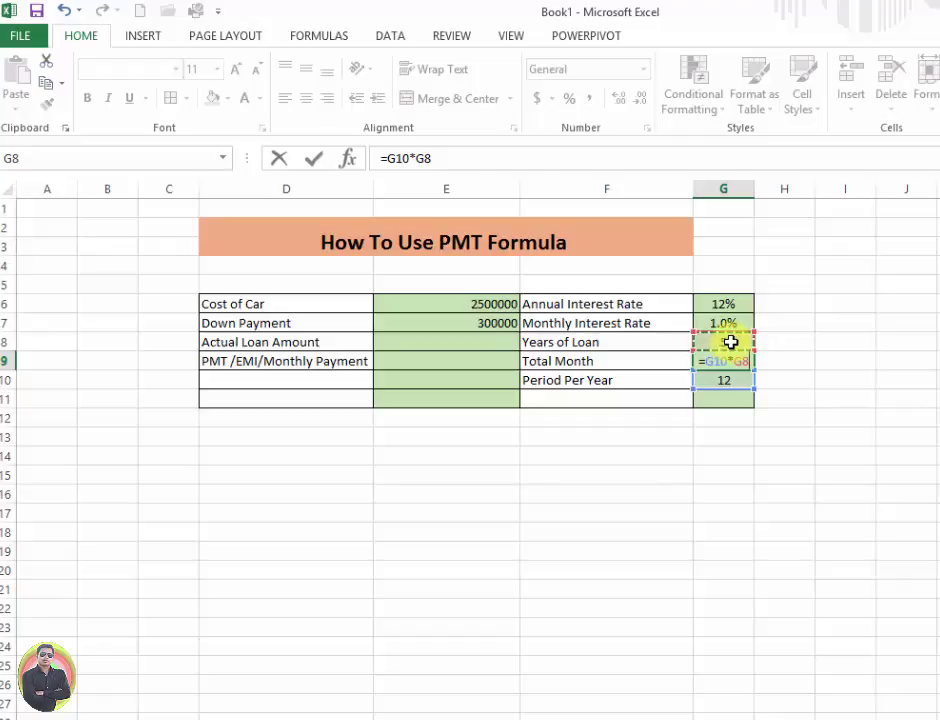
pyautogui.press('Return')
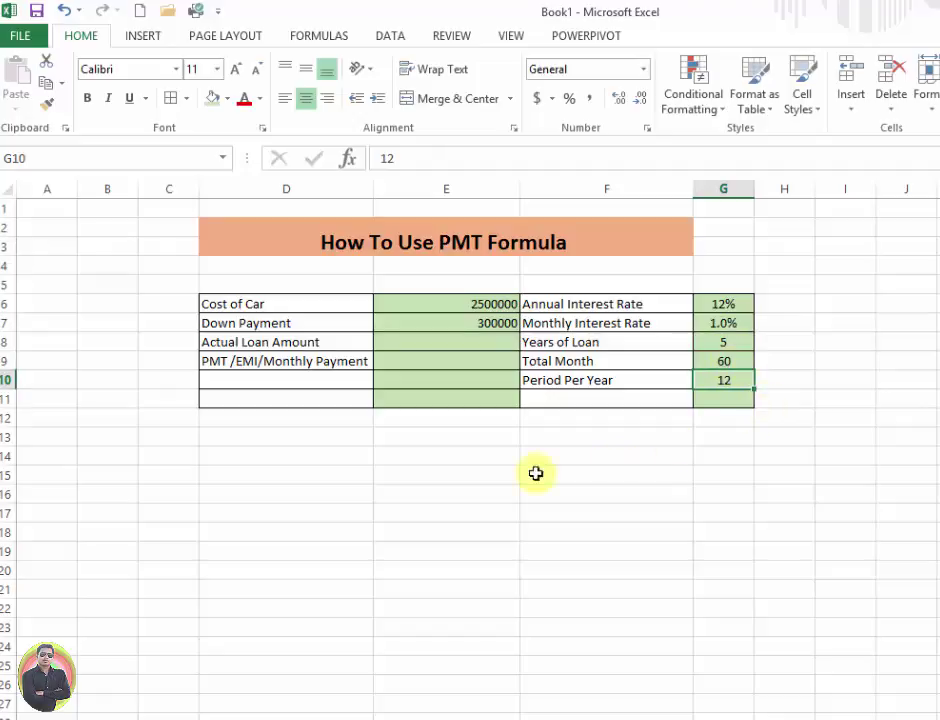
pyautogui.click(414, 339)
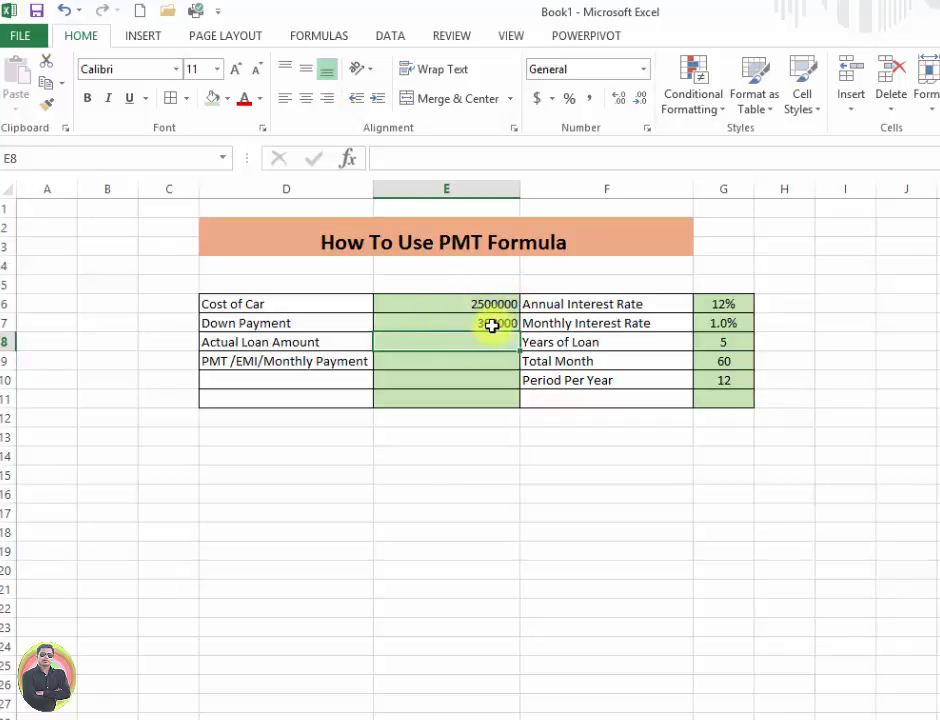
# - Center-align the amounts in E6:E11
pyautogui.click(487, 325)
pyautogui.click(480, 304)
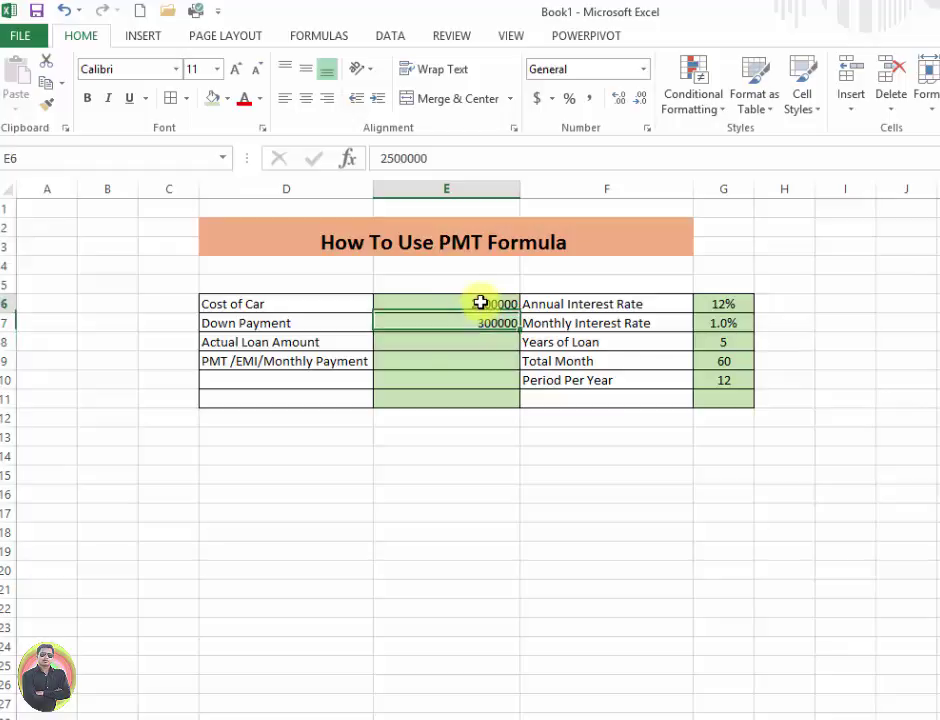
pyautogui.moveTo(482, 313); pyautogui.dragTo(489, 397)
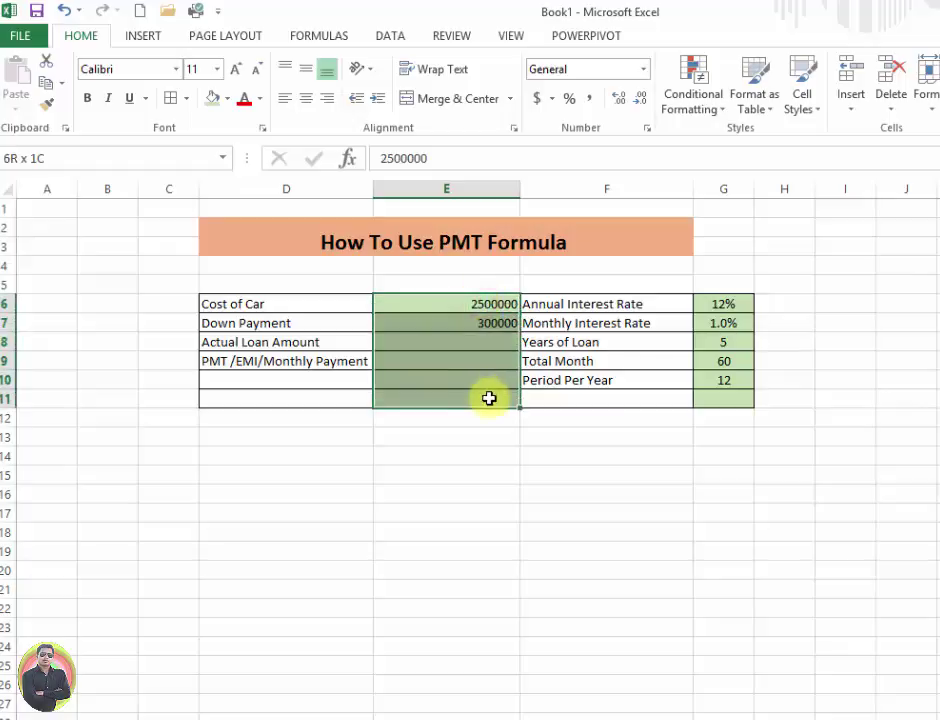
pyautogui.click(303, 100)
pyautogui.moveTo(606, 304); pyautogui.dragTo(606, 396)
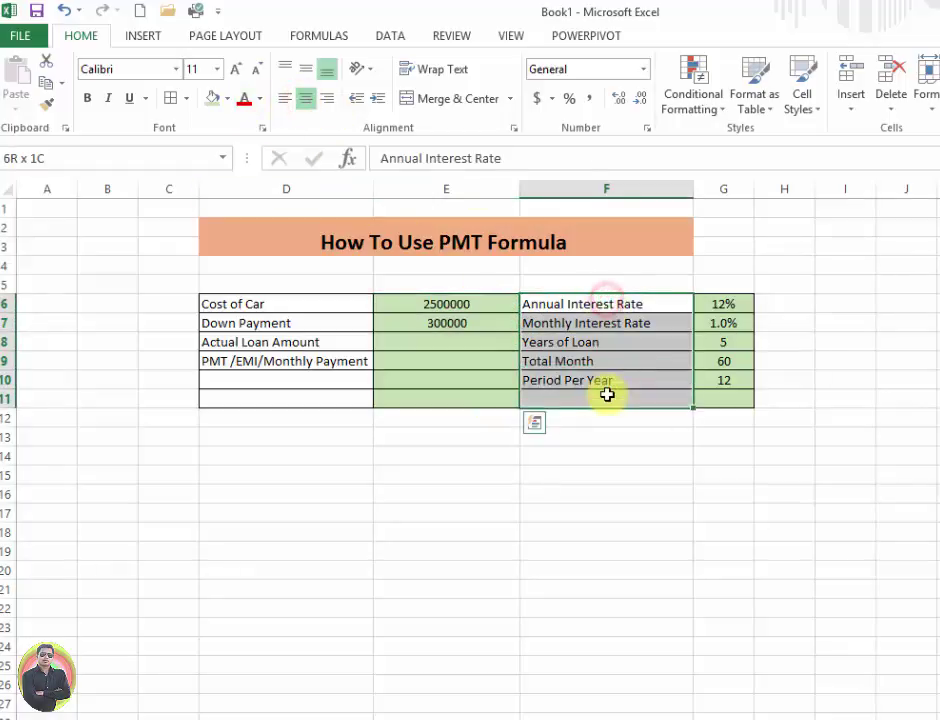
pyautogui.click(430, 325)
pyautogui.click(445, 344)
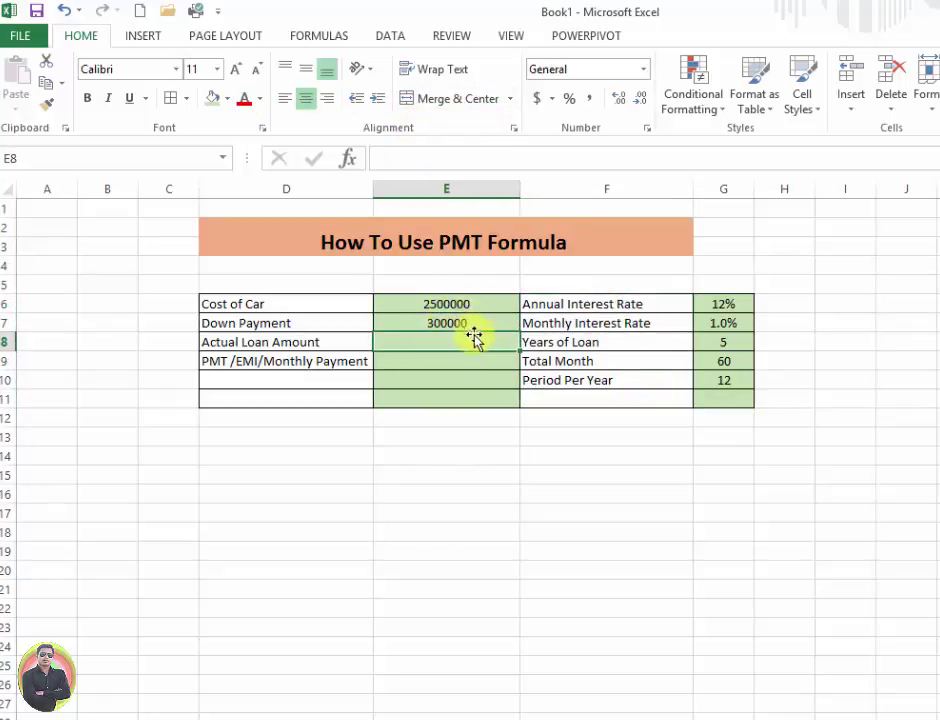
# - Compute Actual Loan Amount in E8 as =E6-E7, giving 2200000
pyautogui.write('=')
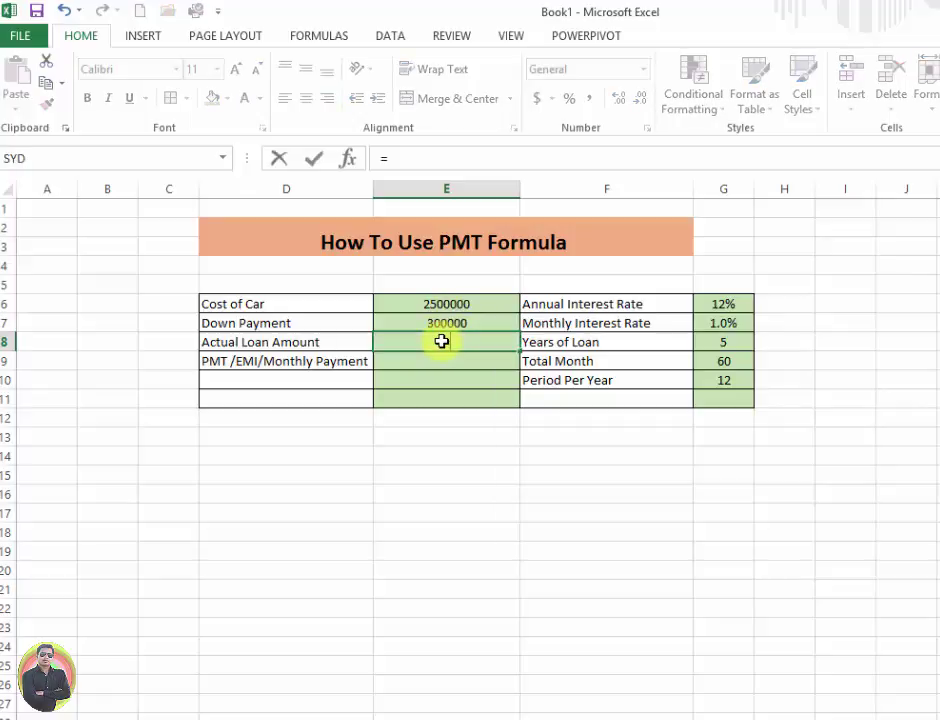
pyautogui.click(443, 302)
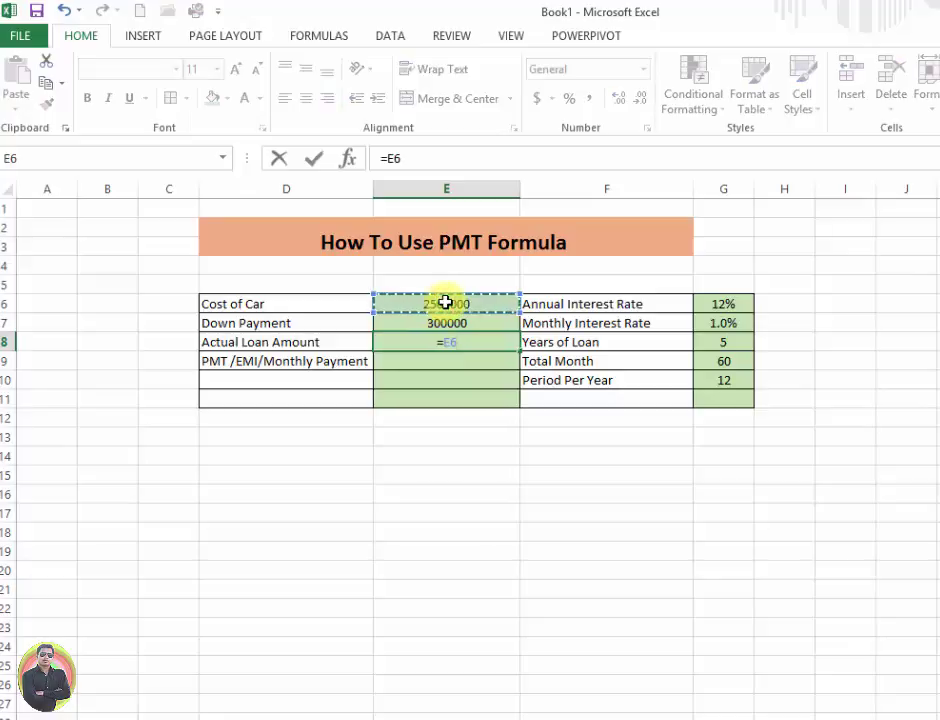
pyautogui.write('-')
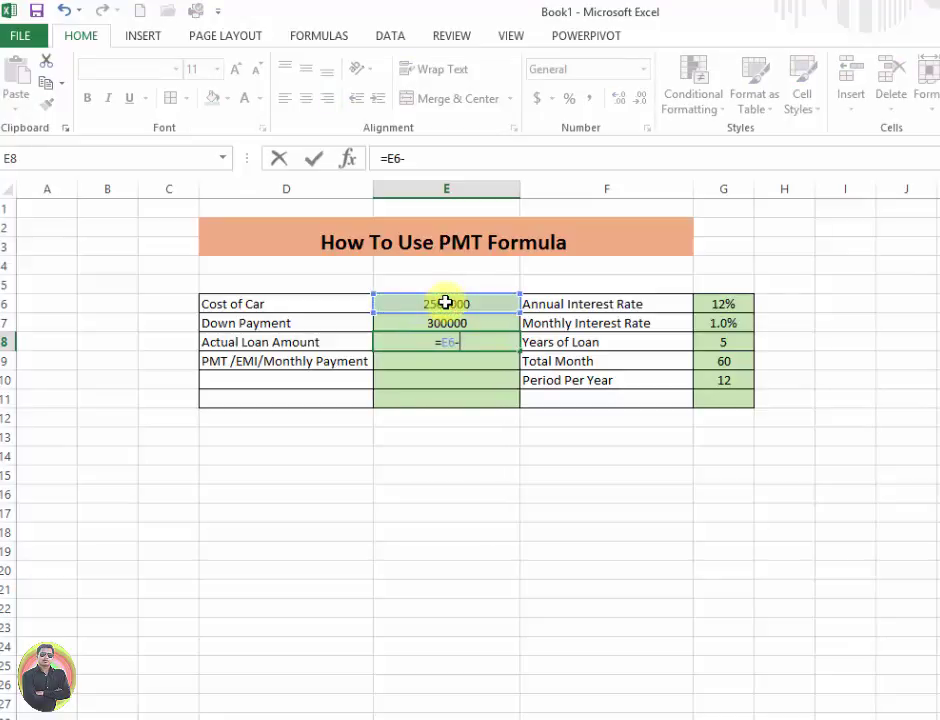
pyautogui.click(453, 323)
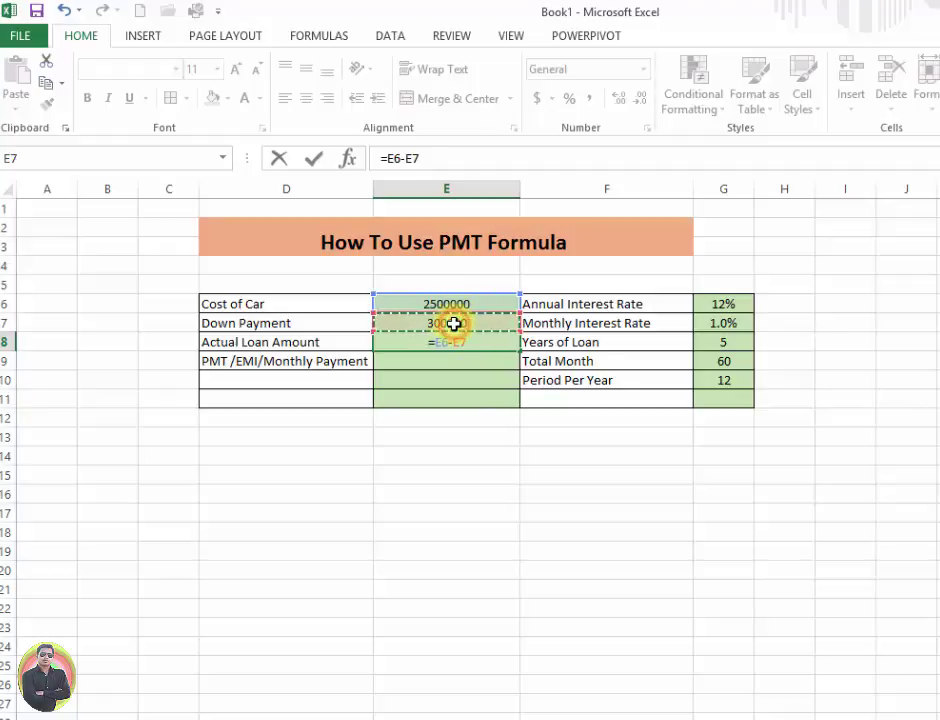
pyautogui.press('Return')
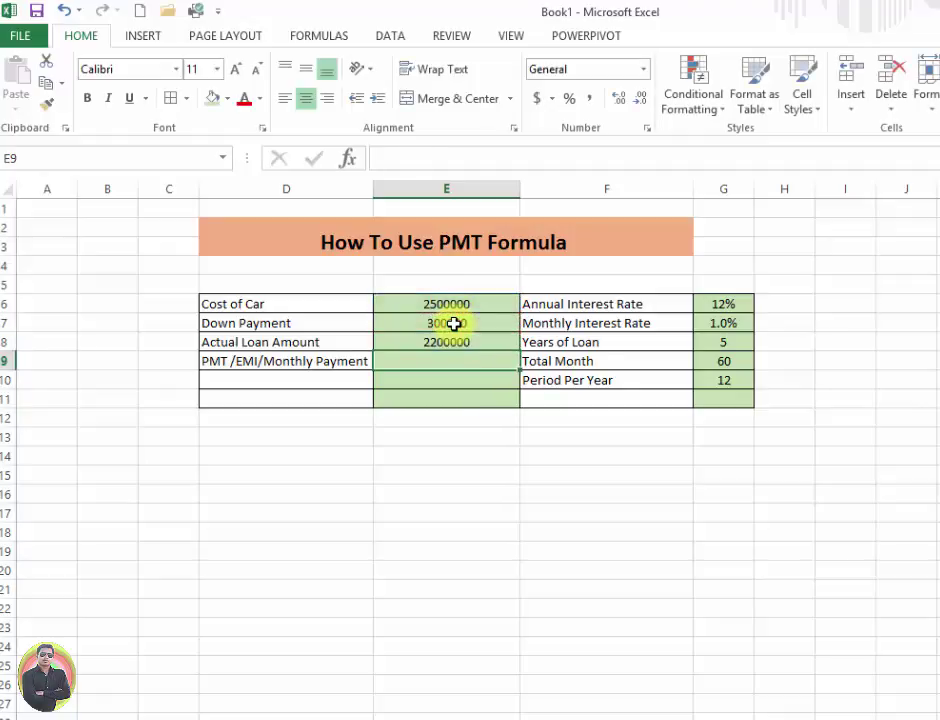
pyautogui.click(486, 334)
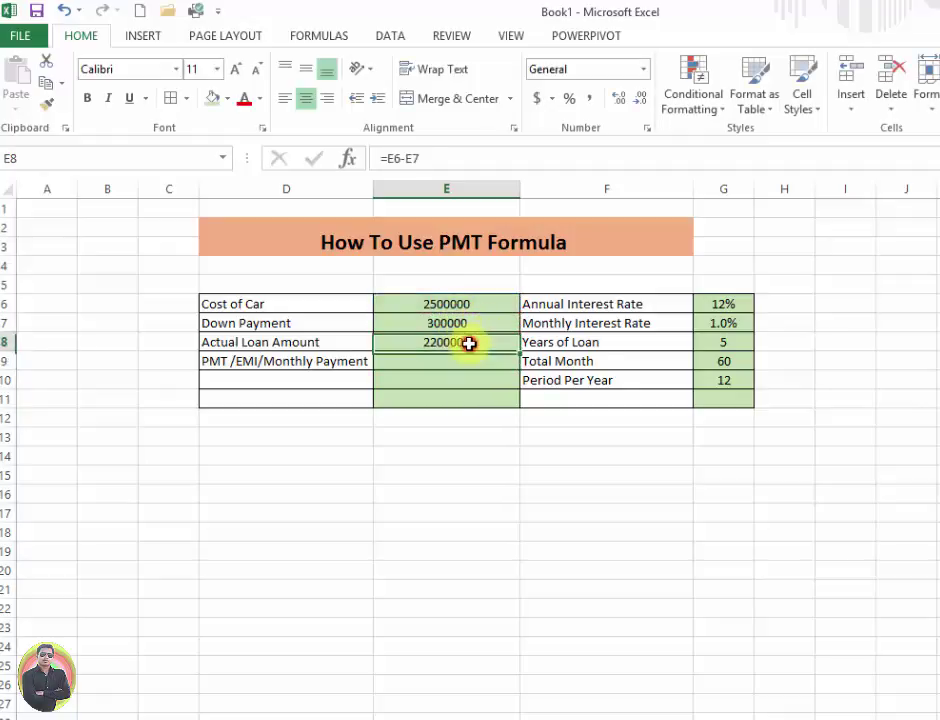
pyautogui.click(424, 370)
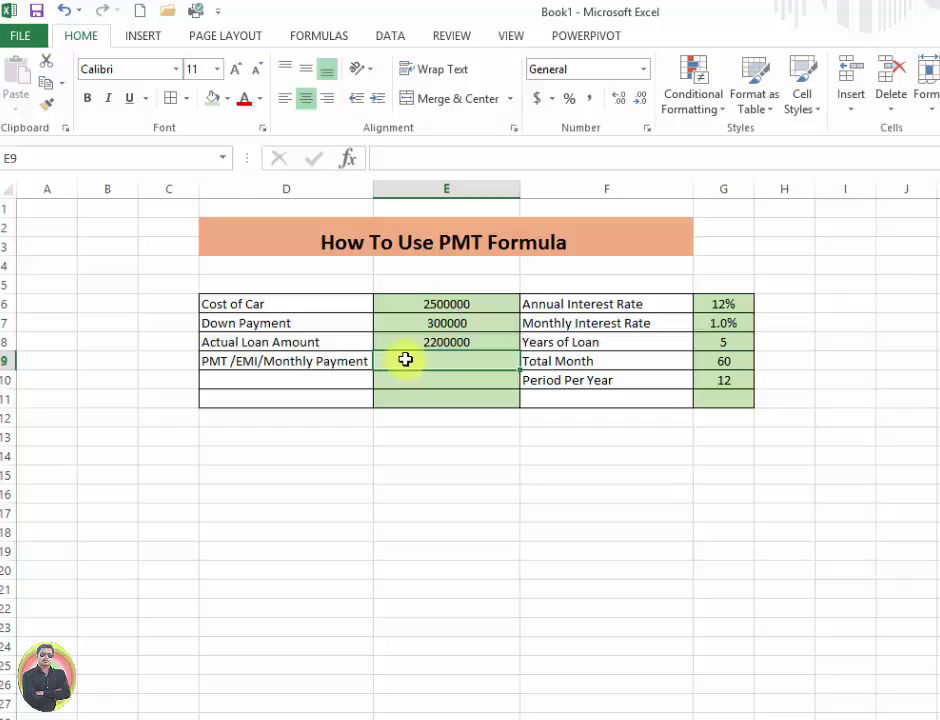
# - Enter =PMT(G7,G9,E8) in E9, showing a monthly payment of ($48,937.78)
pyautogui.write('=')
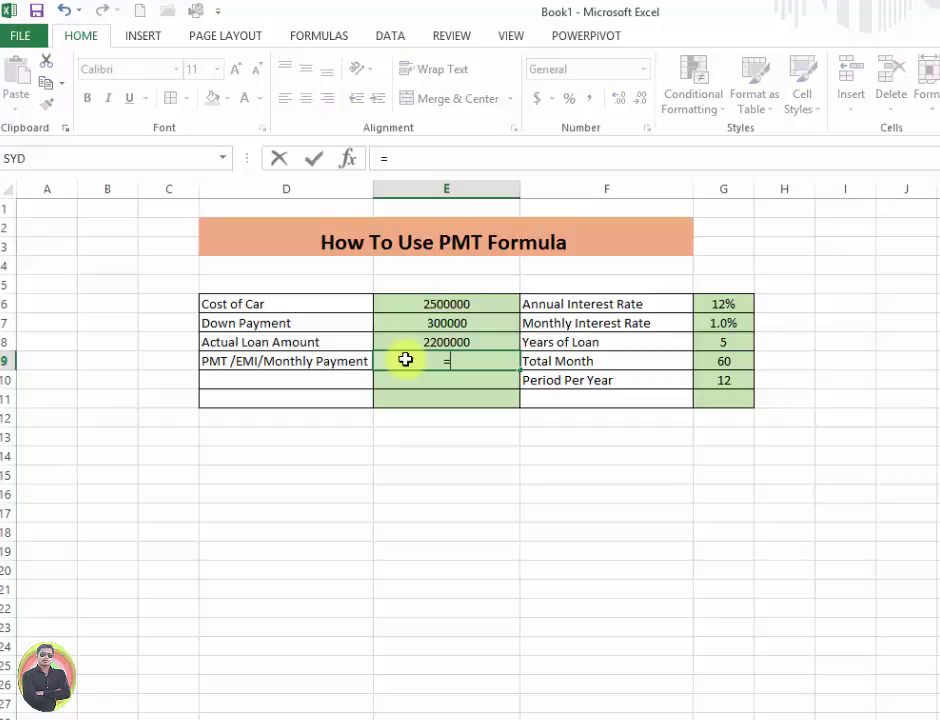
pyautogui.write('pm')
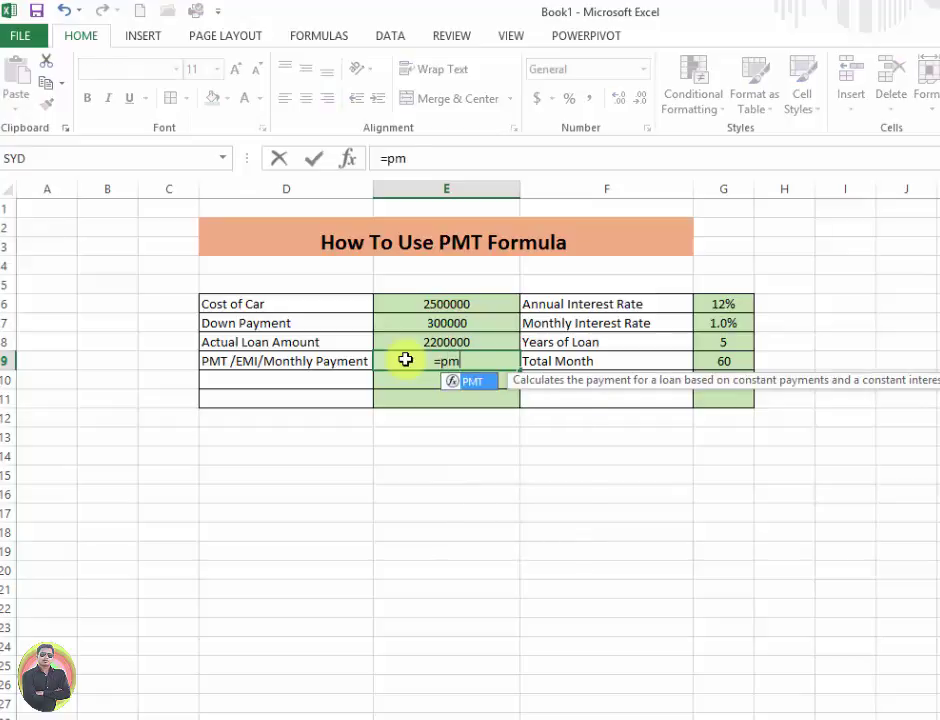
pyautogui.press('Tab')
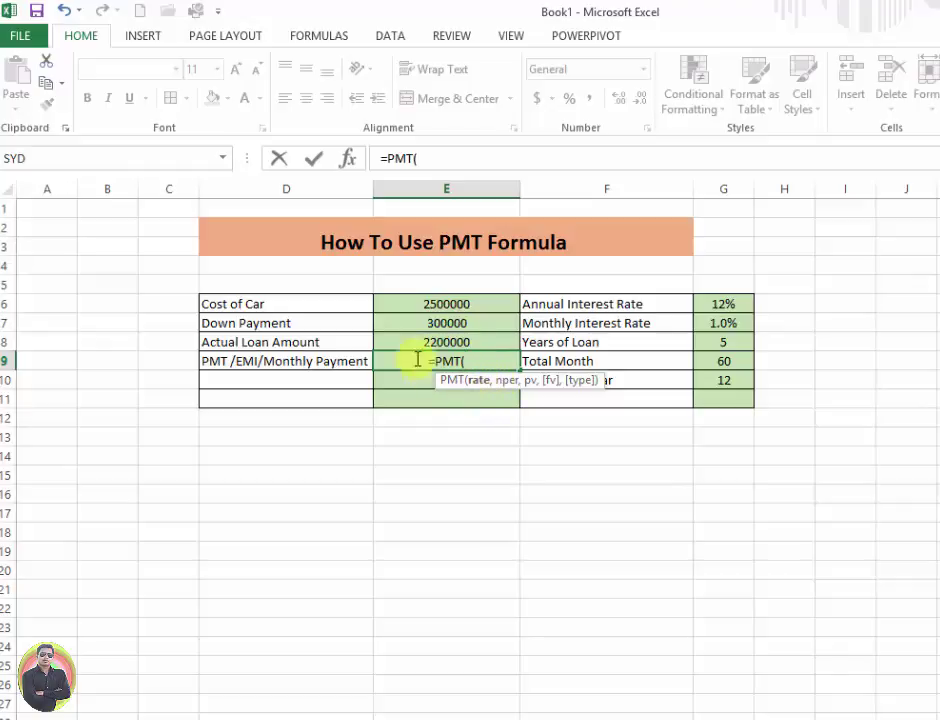
pyautogui.click(722, 326)
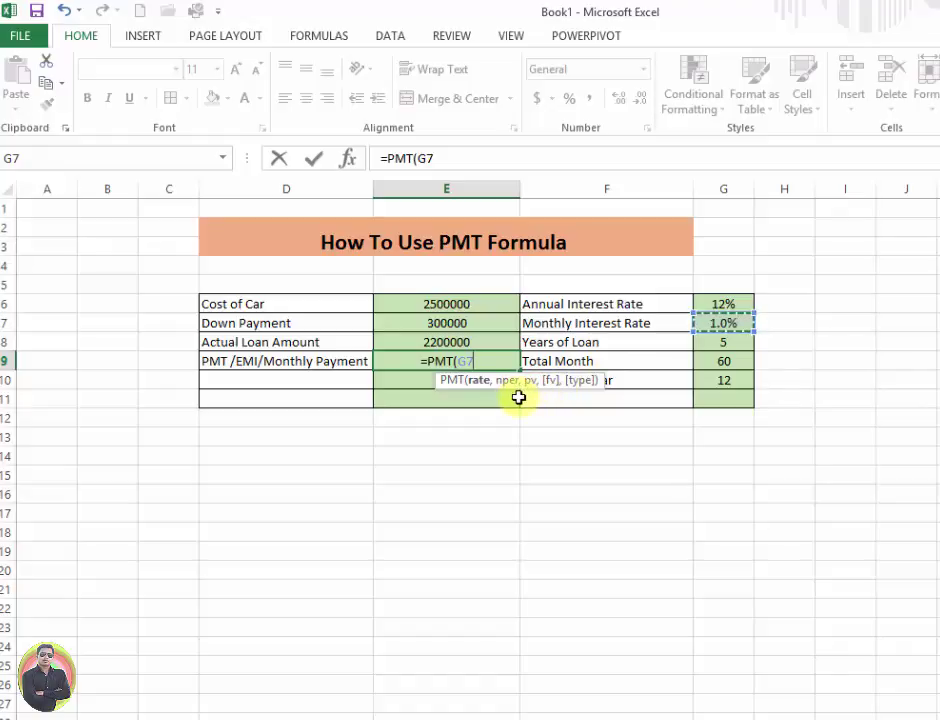
pyautogui.write(',')
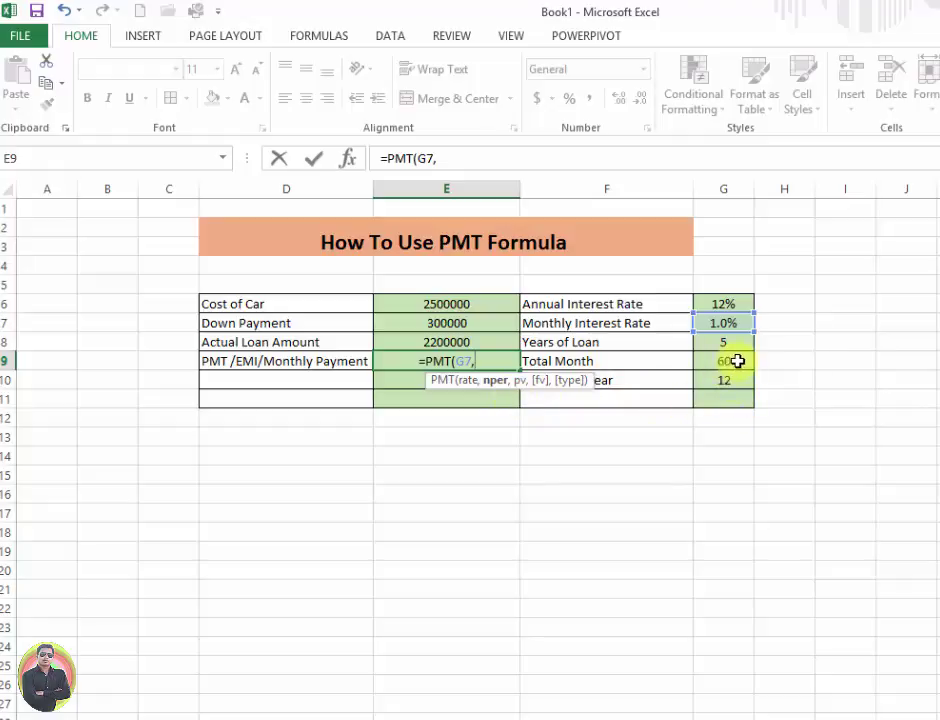
pyautogui.click(733, 362)
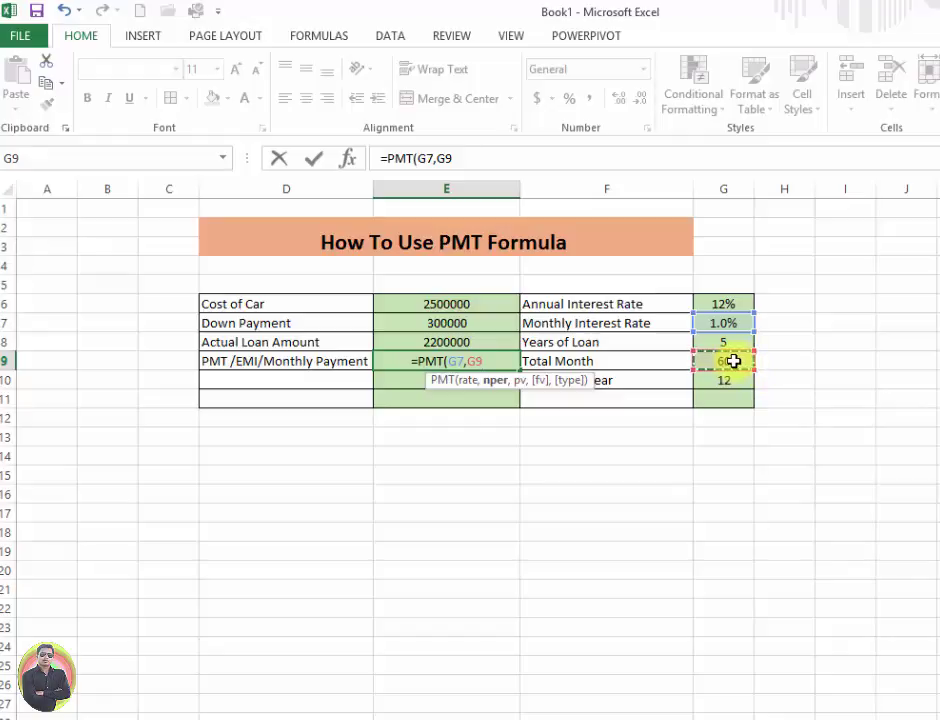
pyautogui.write(',')
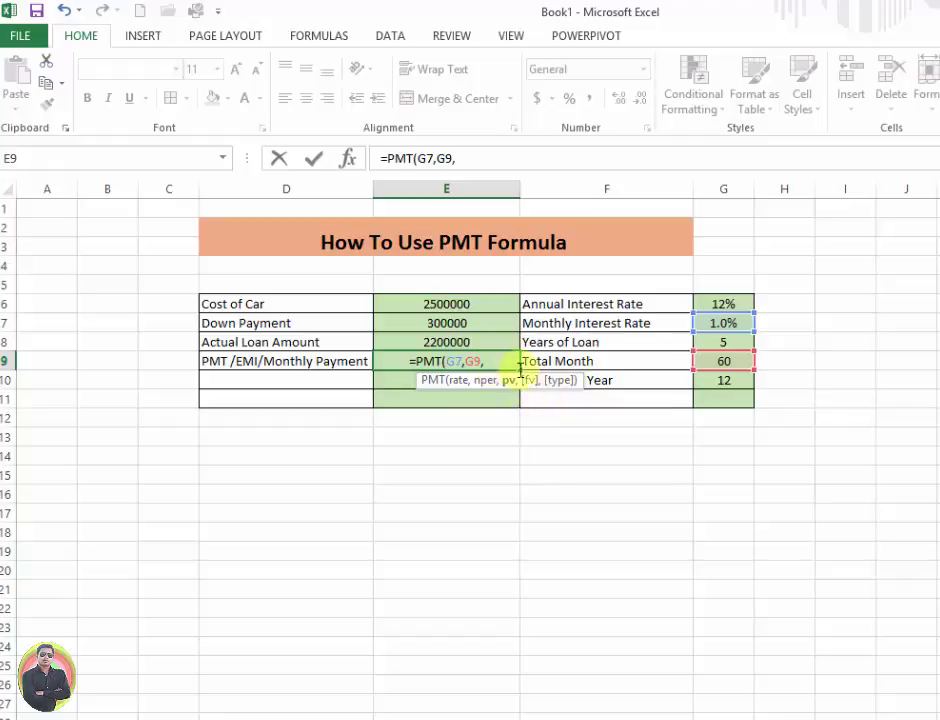
pyautogui.click(446, 342)
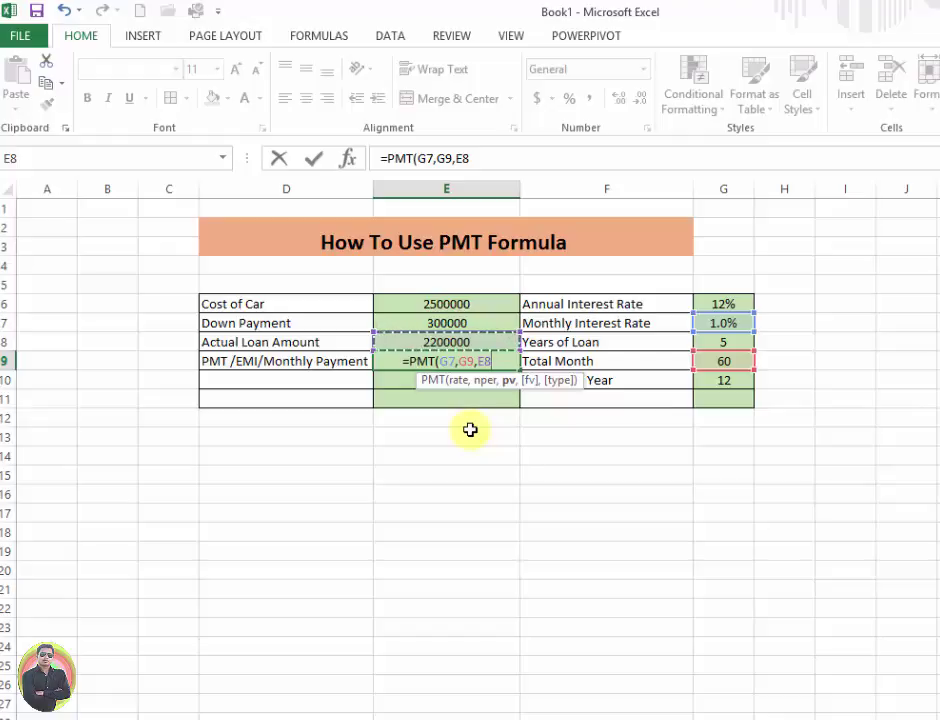
pyautogui.write(')')
pyautogui.press('Return')
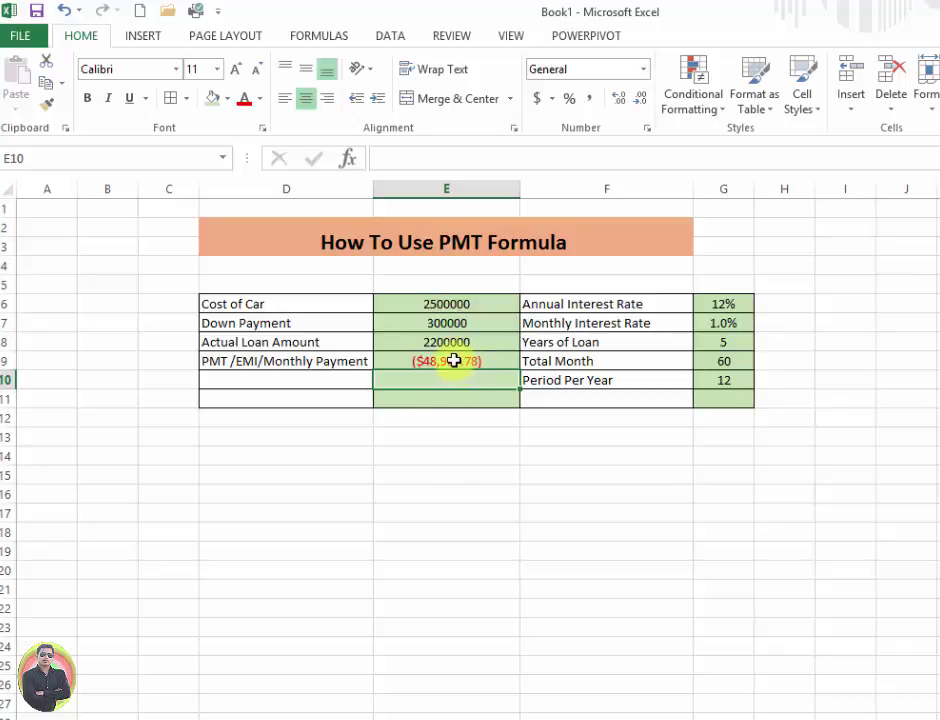
pyautogui.click(453, 363)
pyautogui.doubleClick(453, 363)
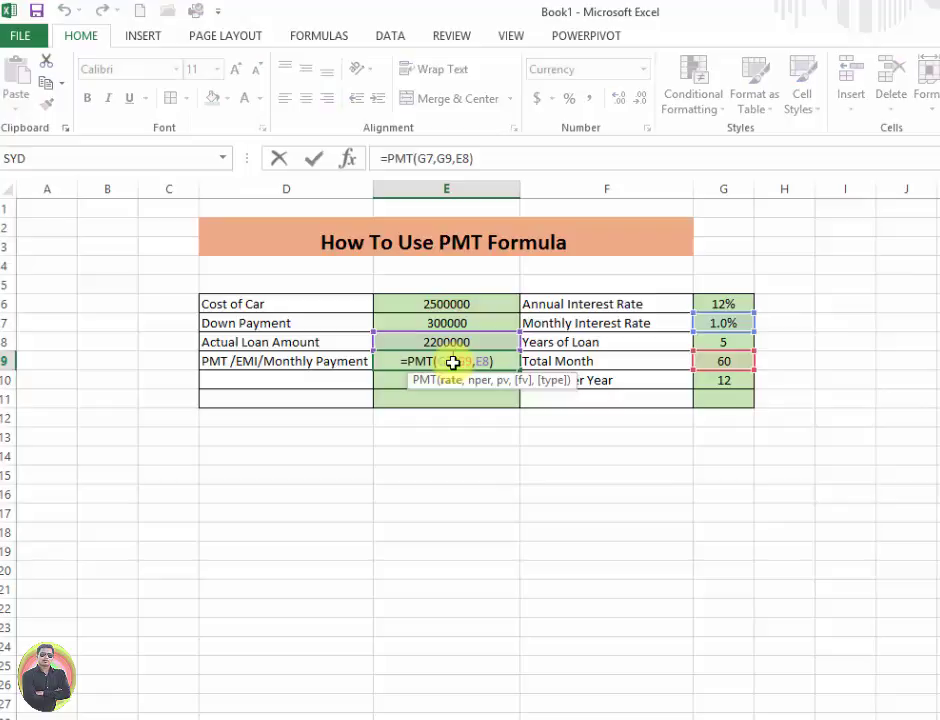
pyautogui.click(407, 422)
pyautogui.click(426, 360)
pyautogui.doubleClick(426, 360)
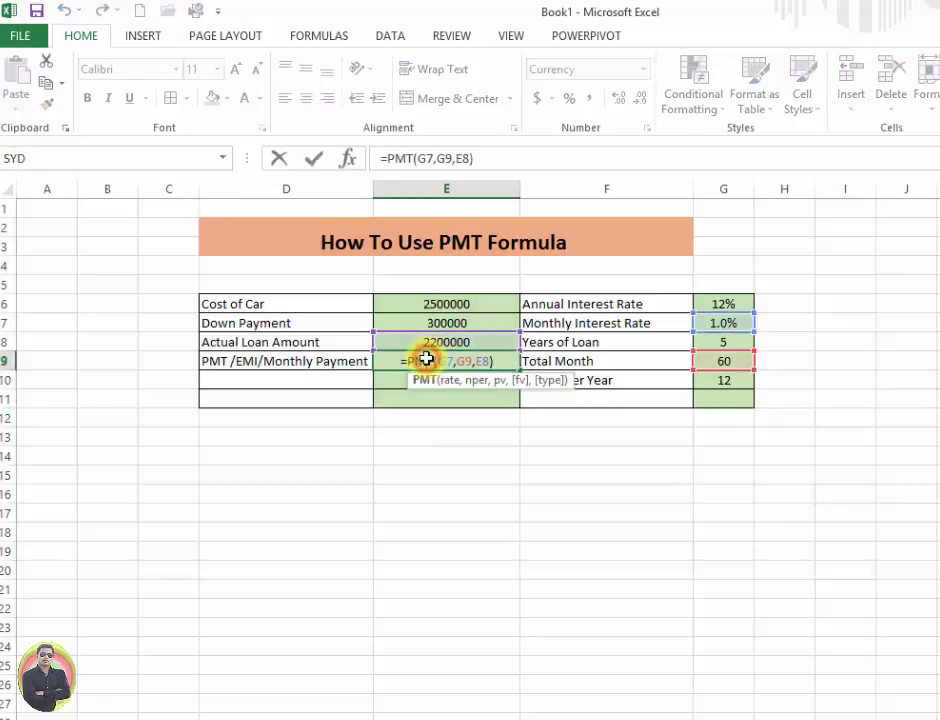
pyautogui.click(417, 428)
pyautogui.click(430, 363)
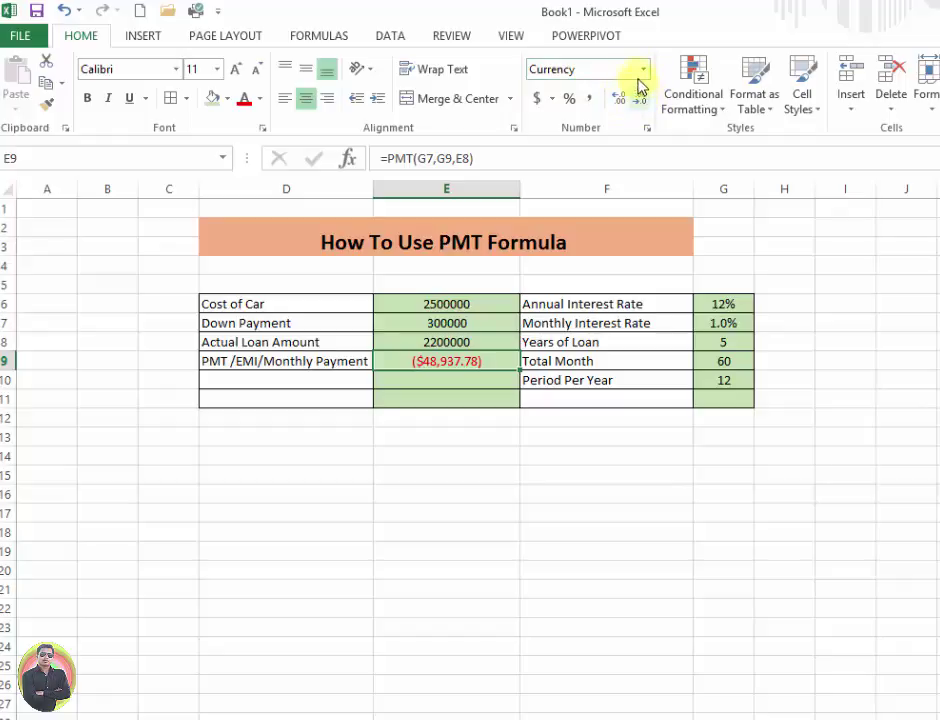
# - Browse E9's currency symbols and Custom formats in Format Cells, then close without changes
pyautogui.click(647, 129)
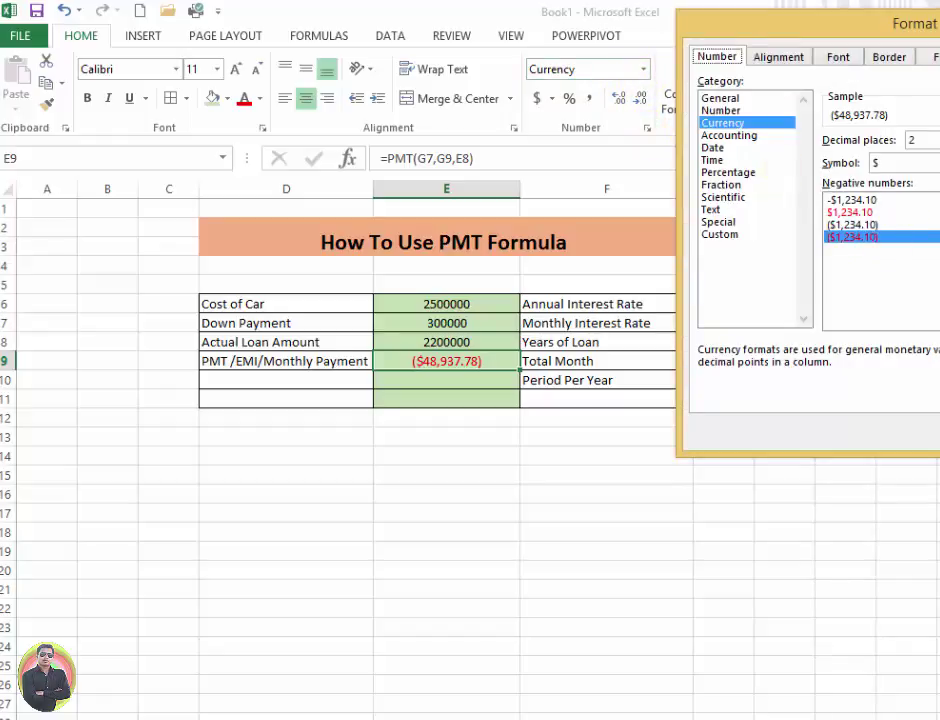
pyautogui.click(905, 162)
pyautogui.click(905, 162)
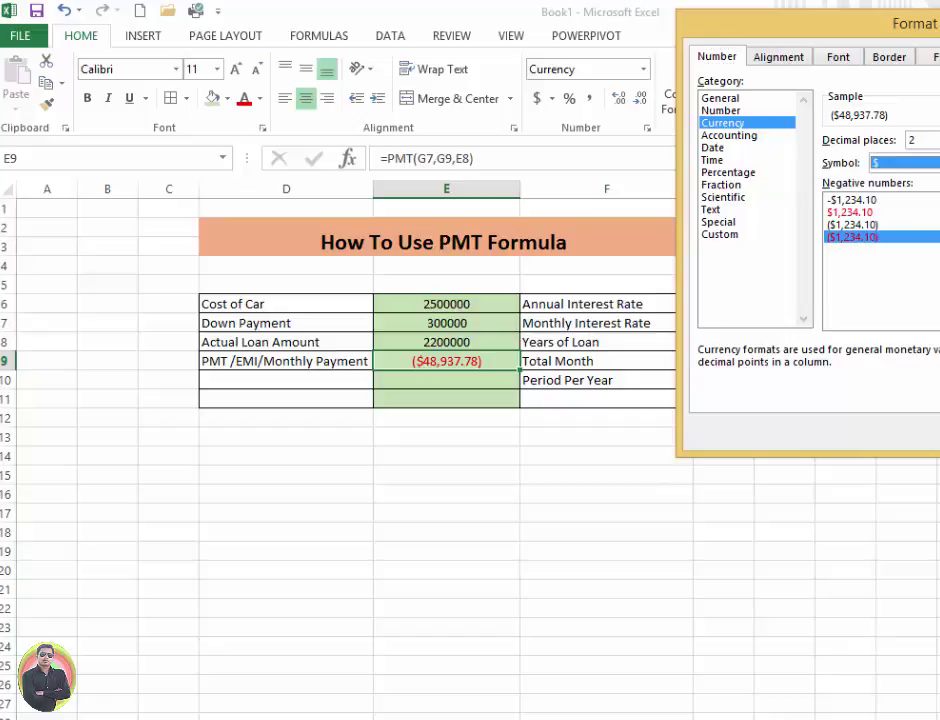
pyautogui.click(724, 234)
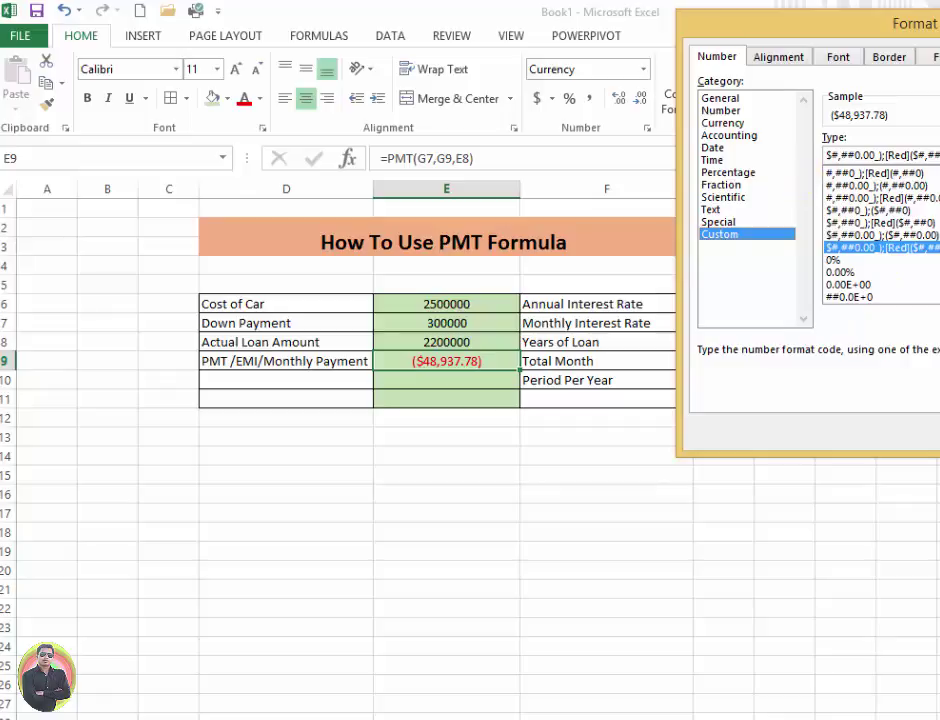
pyautogui.press('Return')
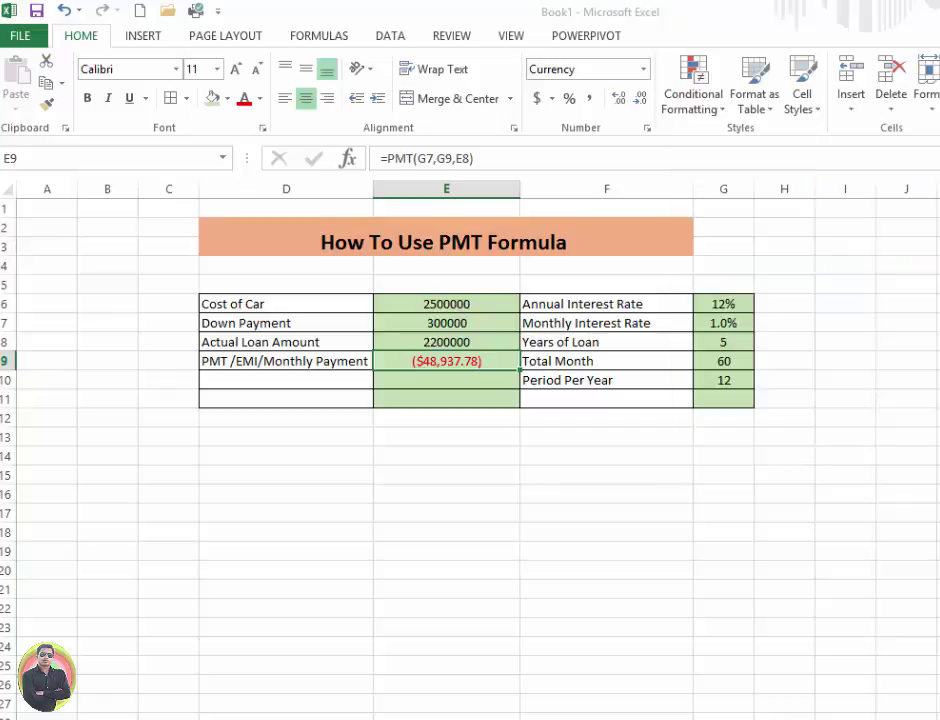
pyautogui.click(460, 378)
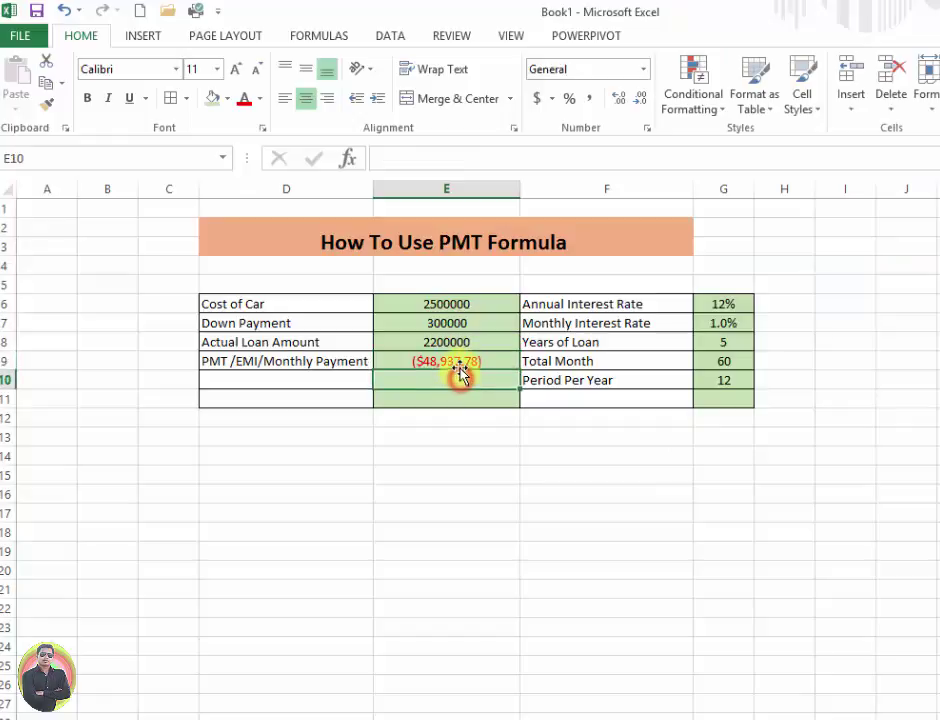
pyautogui.click(458, 365)
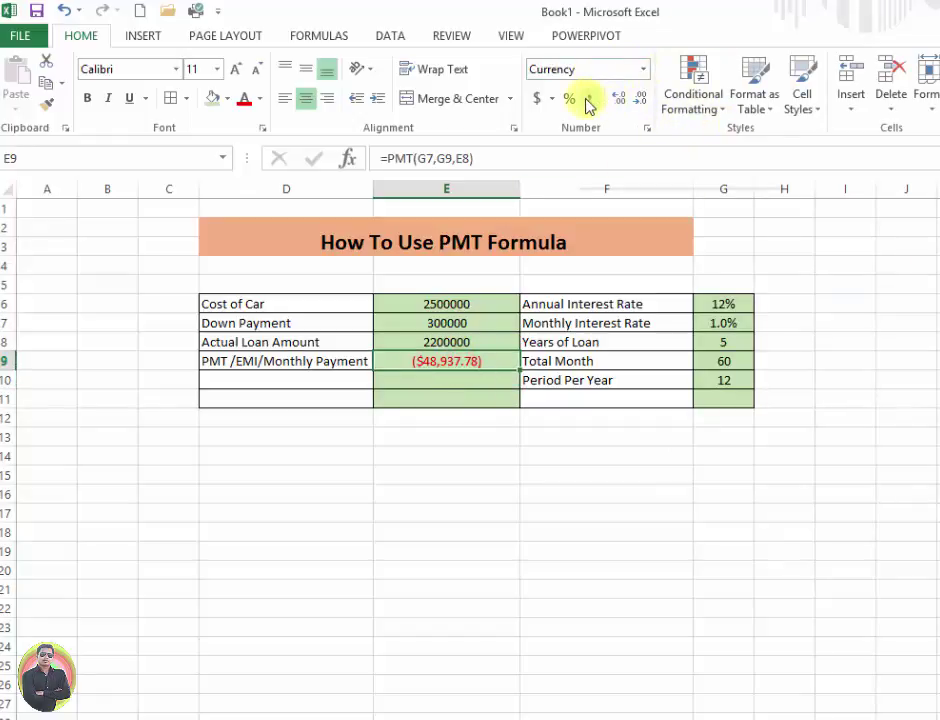
# - Browse the Special and Custom number formats for E9, keeping the Urdu (Pakistan) locale
pyautogui.click(647, 128)
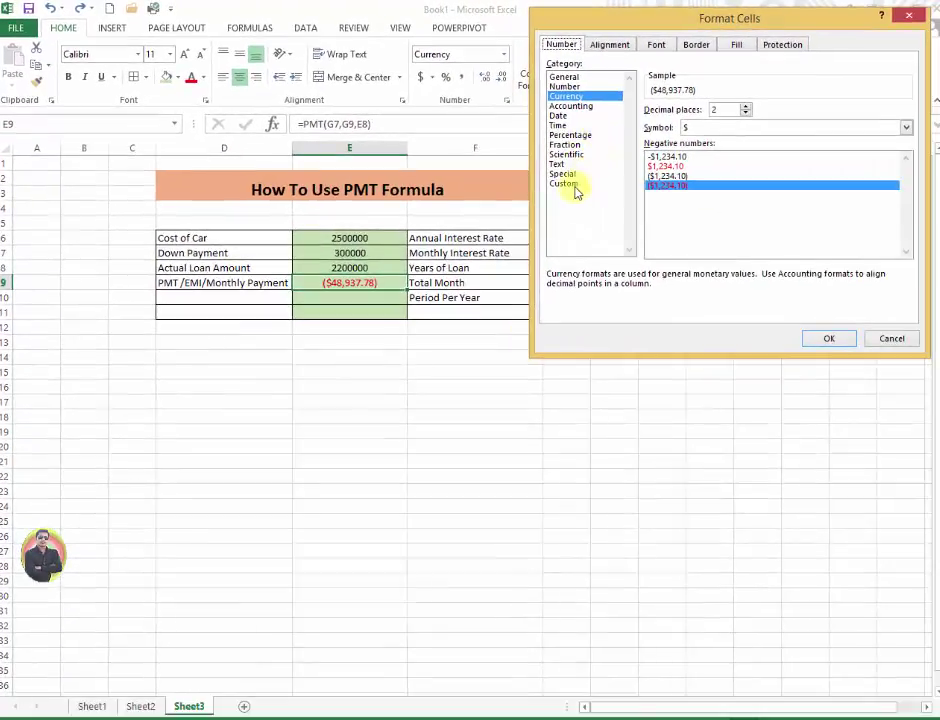
pyautogui.click(564, 175)
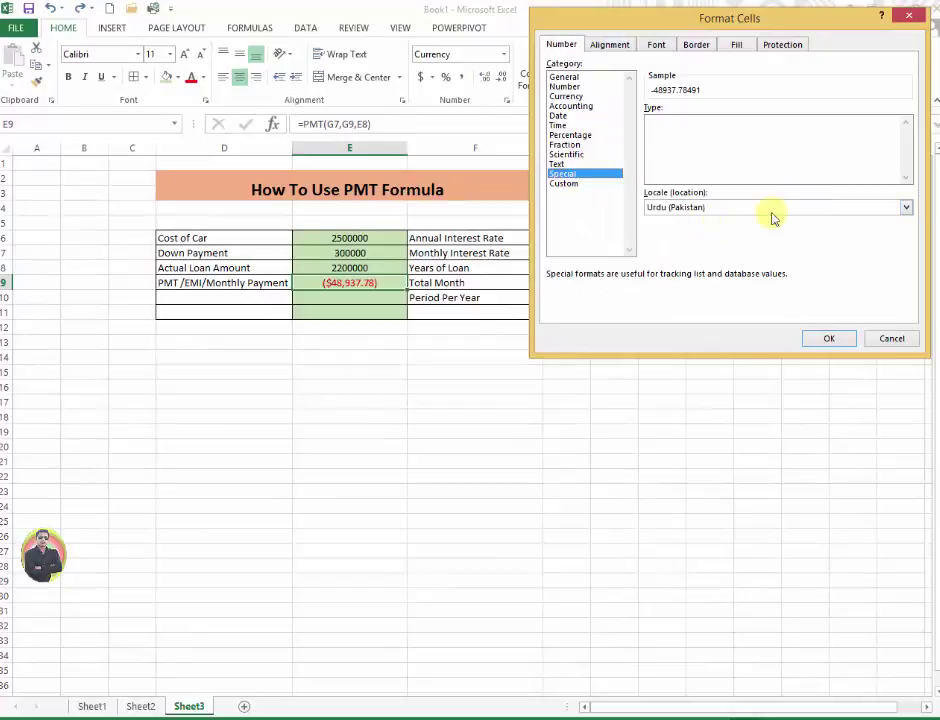
pyautogui.click(908, 210)
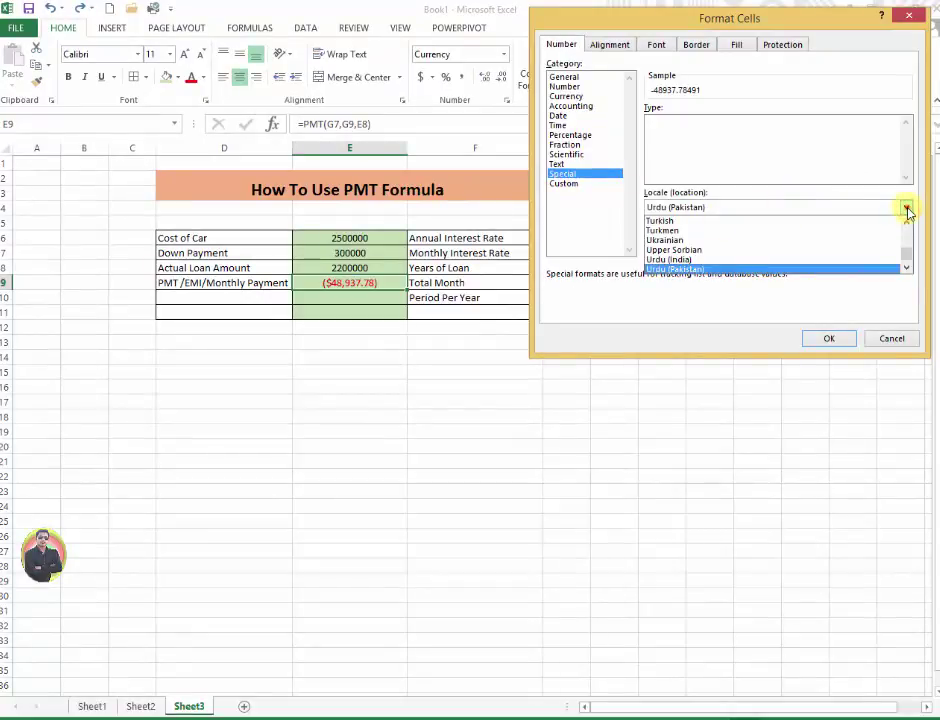
pyautogui.click(907, 209)
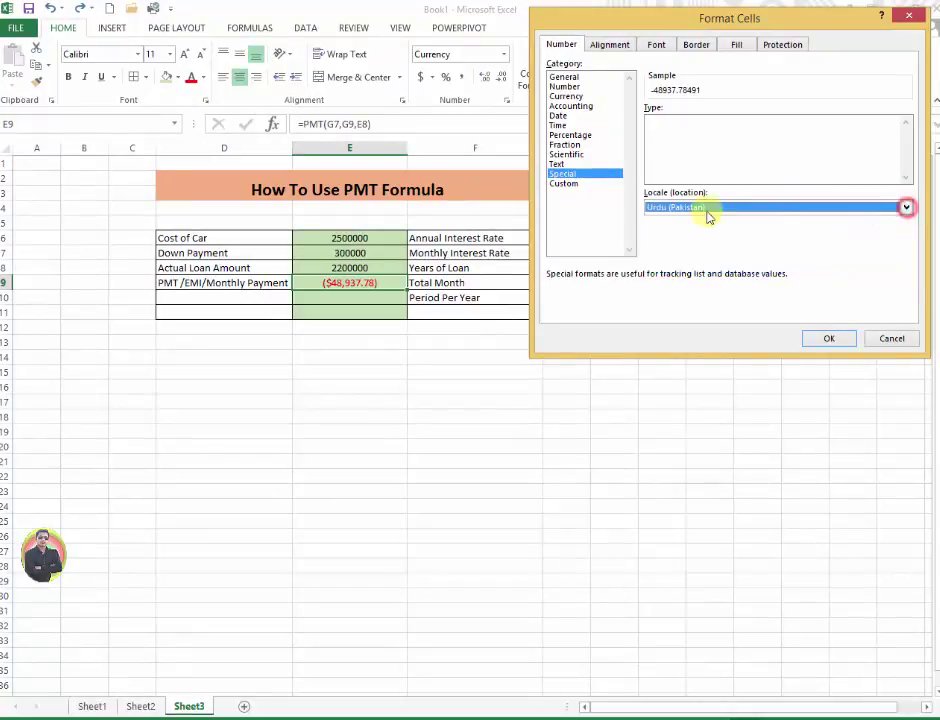
pyautogui.click(566, 184)
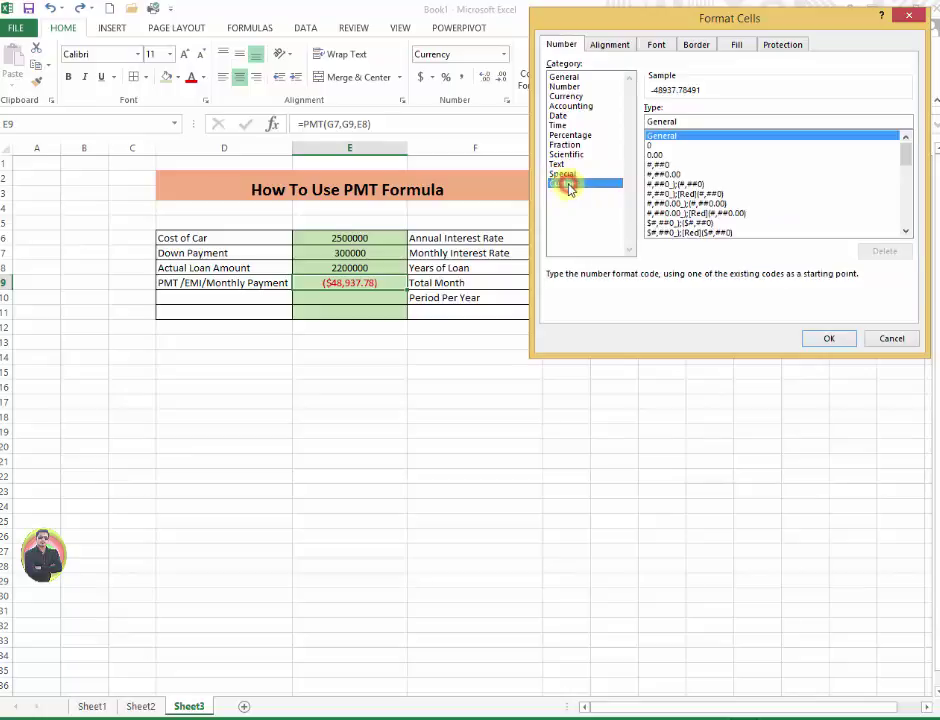
# - Apply Accounting format with the PKR symbol to E9, showing PKR (48,937.78)
pyautogui.click(572, 106)
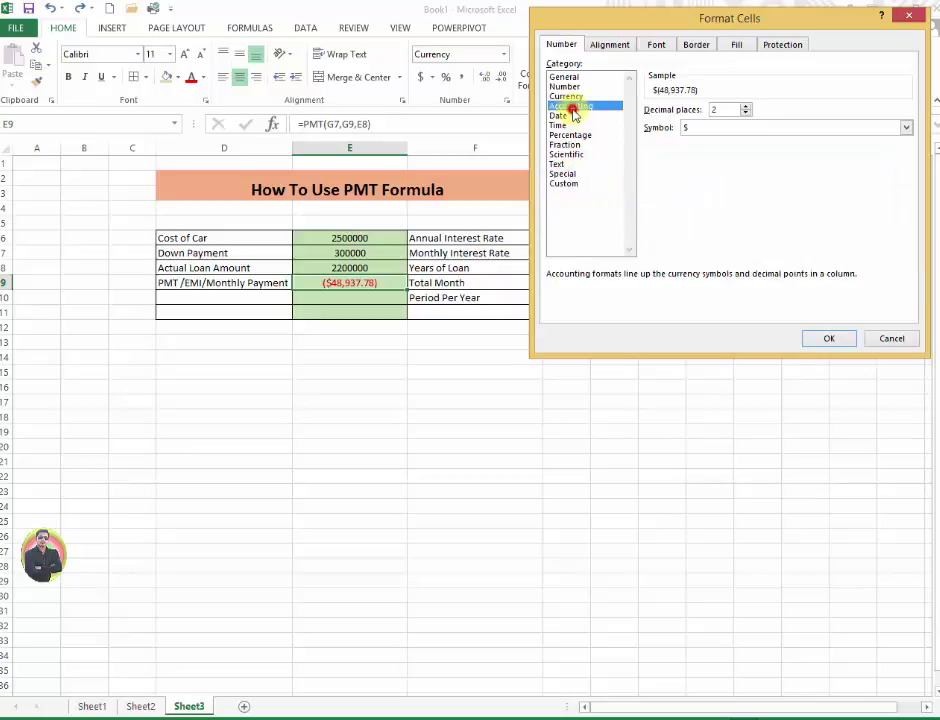
pyautogui.click(904, 128)
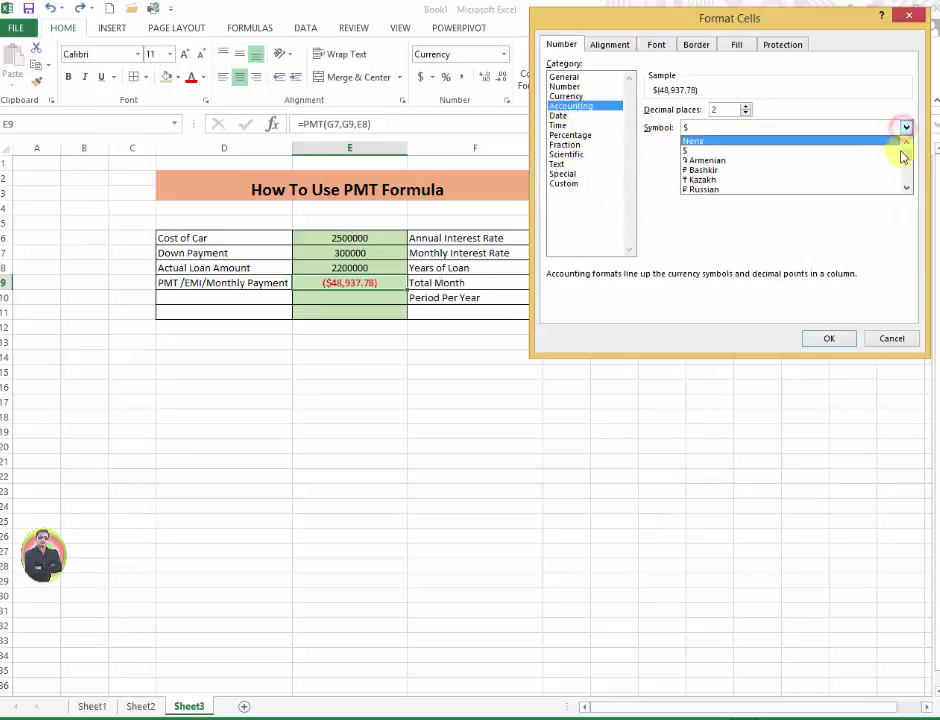
pyautogui.moveTo(906, 151); pyautogui.dragTo(906, 165)
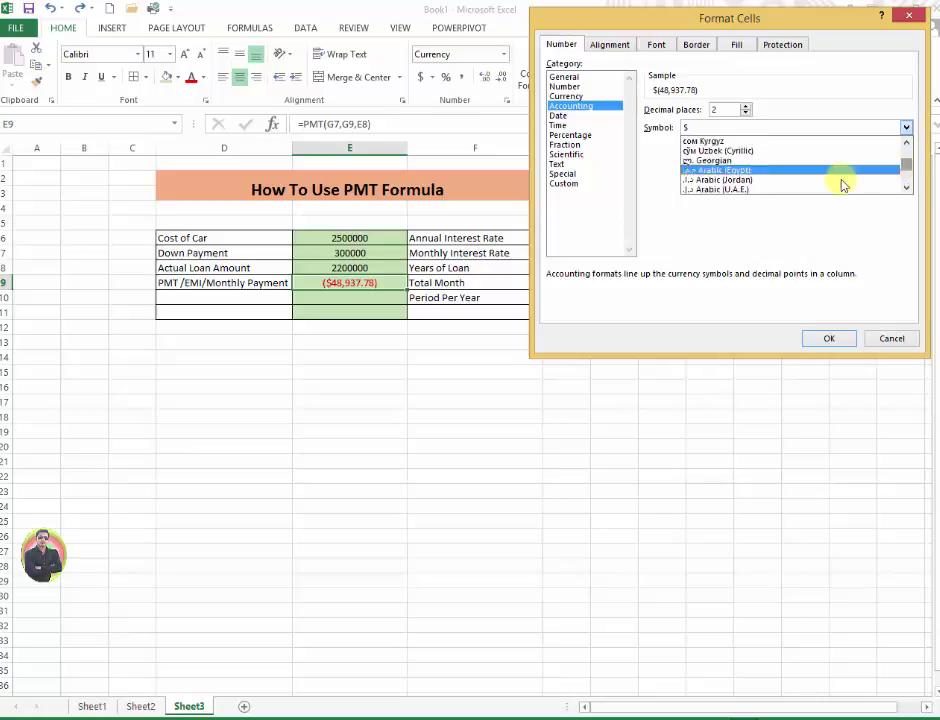
pyautogui.scroll(-10, 840, 185)
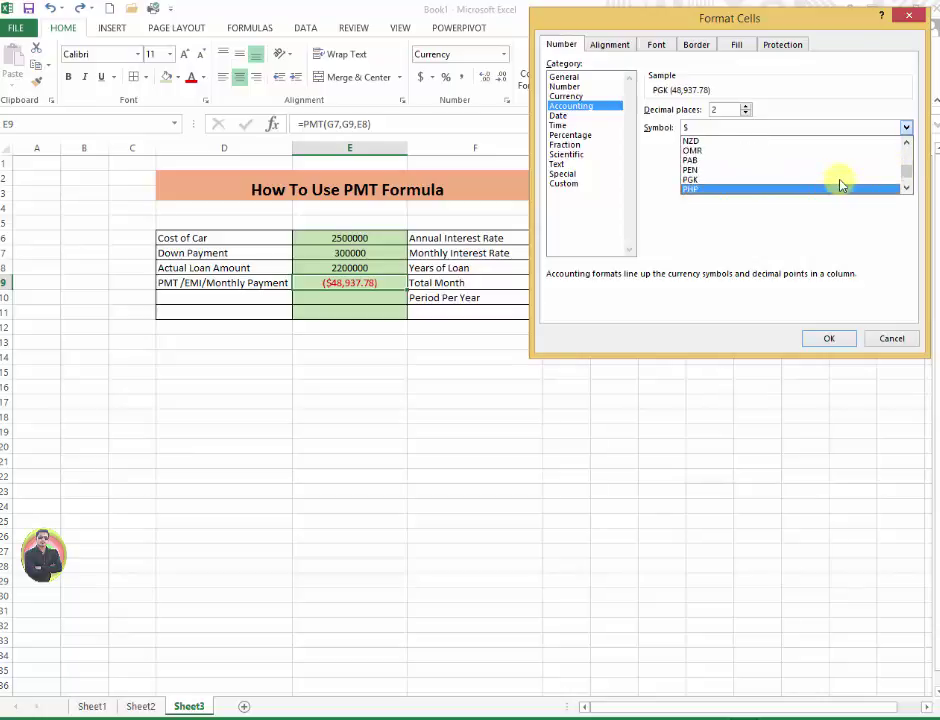
pyautogui.press('Down')
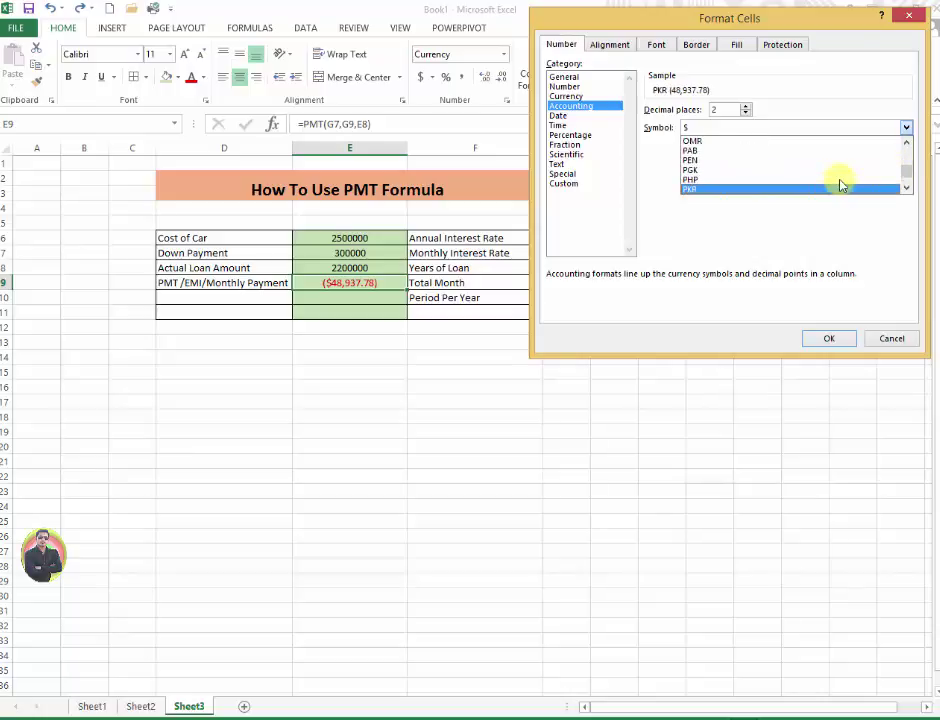
pyautogui.click(840, 185)
pyautogui.click(834, 337)
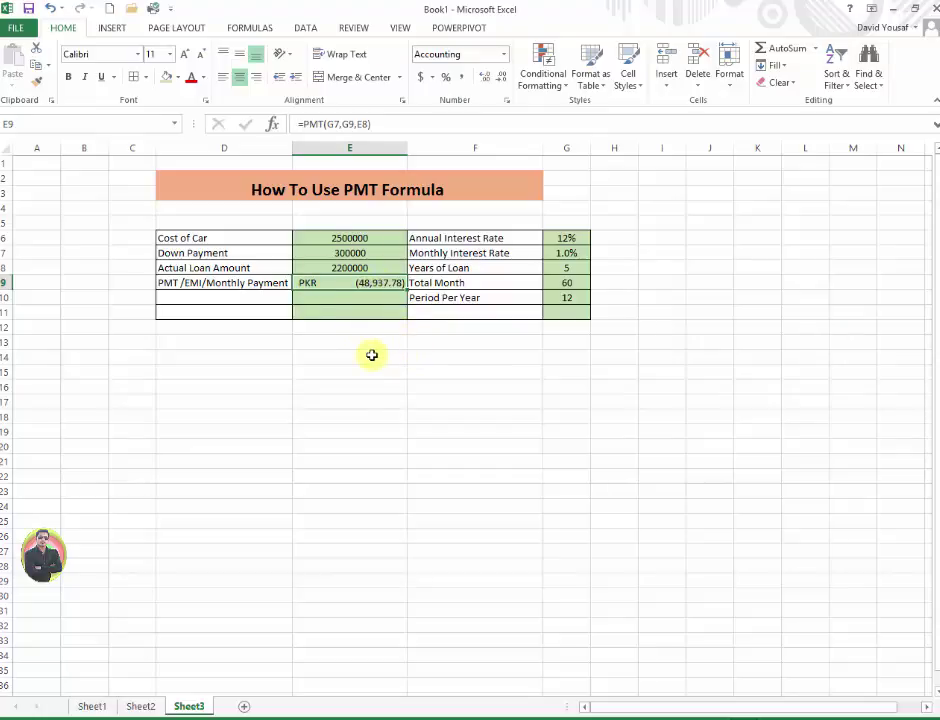
pyautogui.click(337, 348)
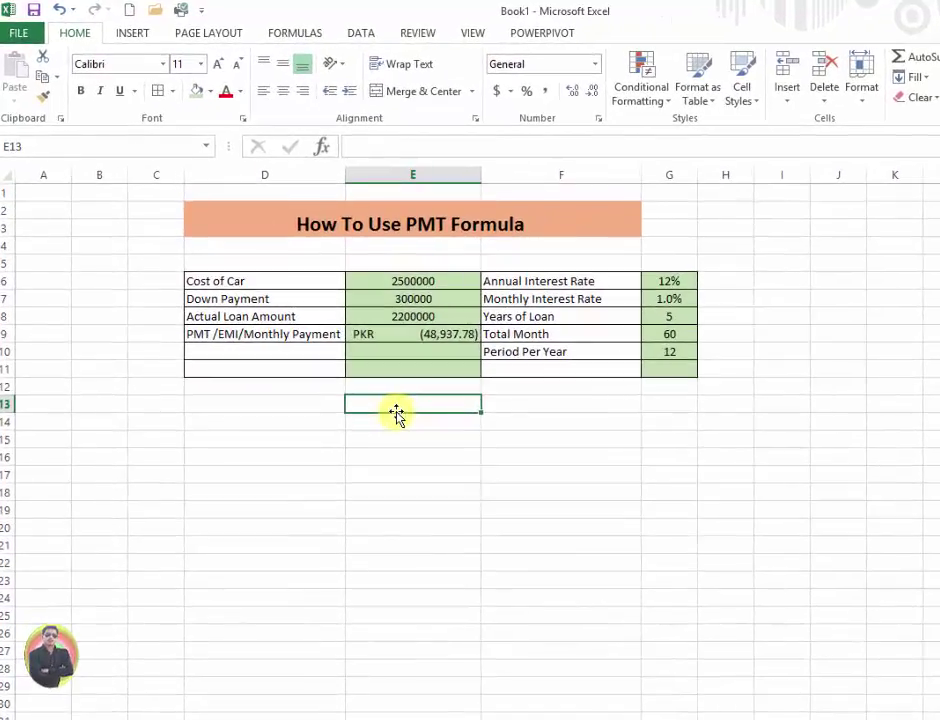
# - Enter =E9*G9 in E13 to total the 60 monthly payments, PKR (2,936,267.09)
pyautogui.write('=')
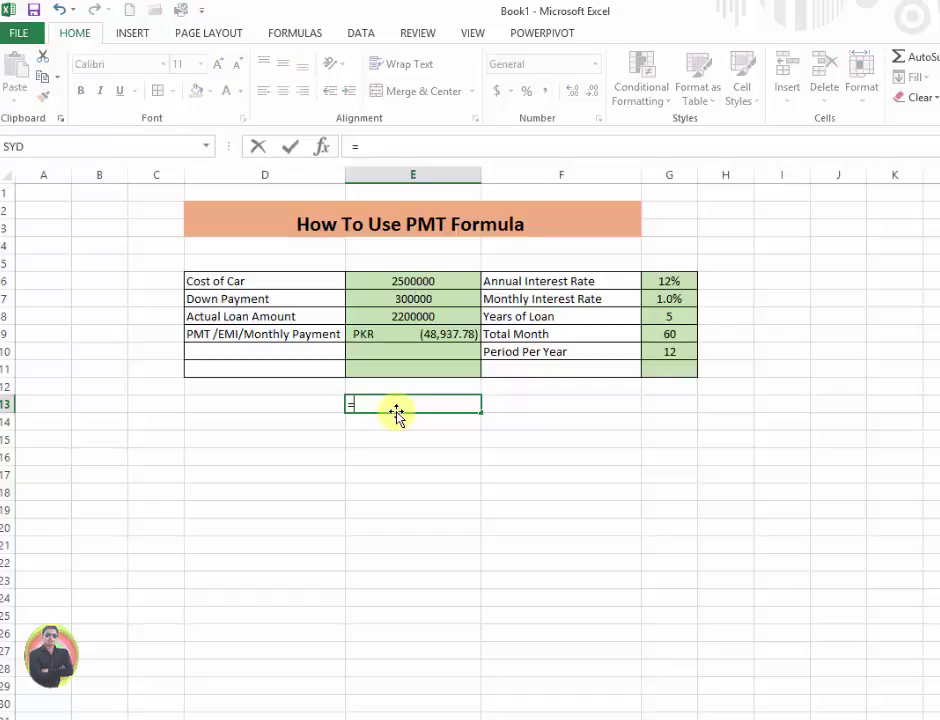
pyautogui.click(434, 334)
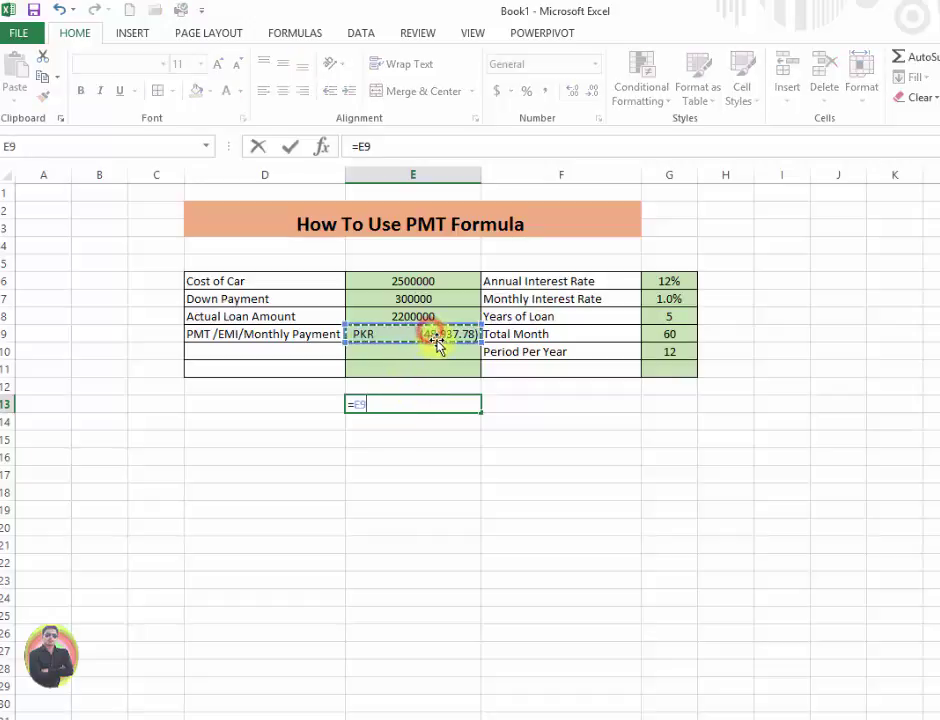
pyautogui.write('*')
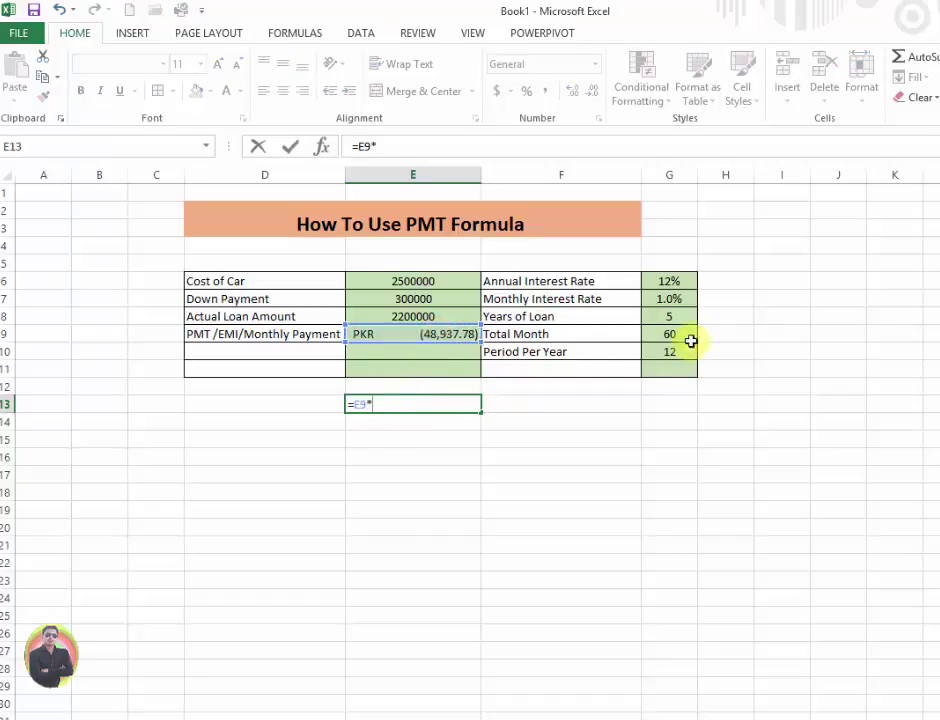
pyautogui.click(685, 336)
pyautogui.press('Return')
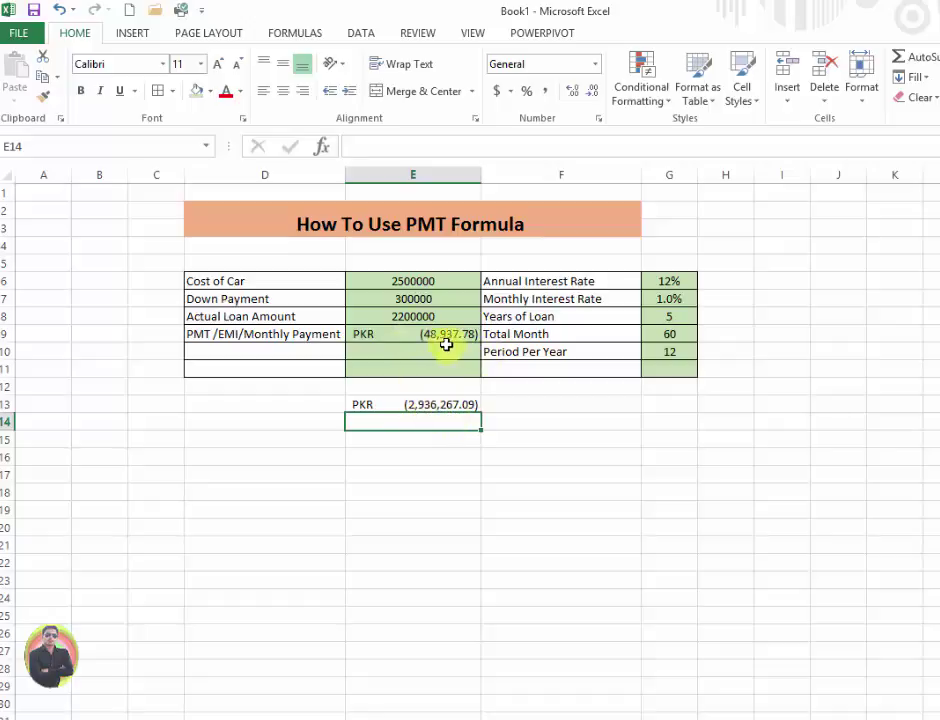
pyautogui.click(442, 340)
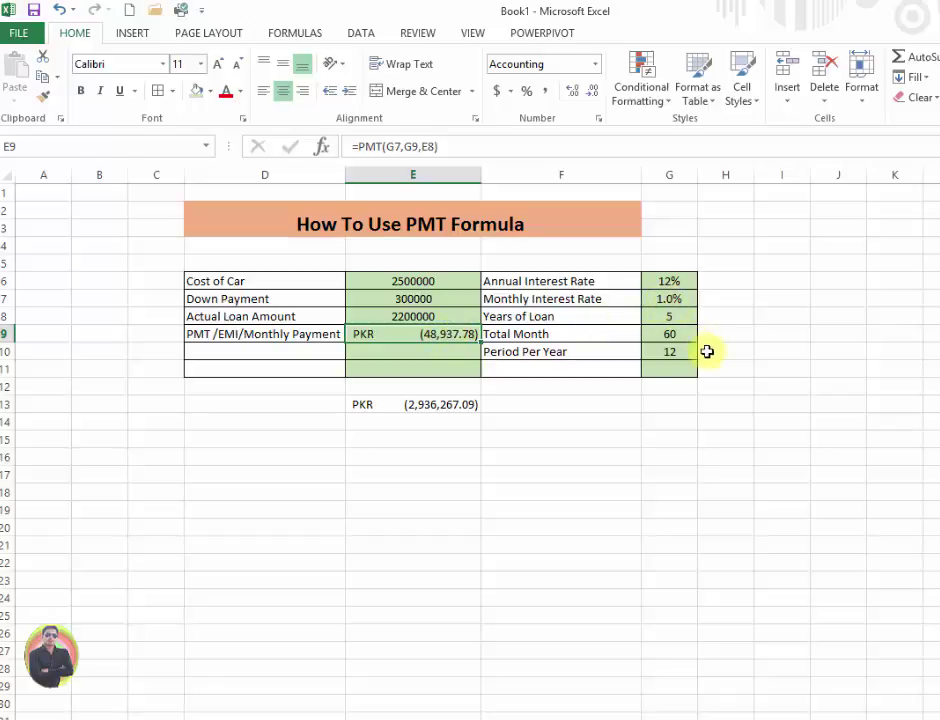
pyautogui.click(678, 344)
pyautogui.click(679, 336)
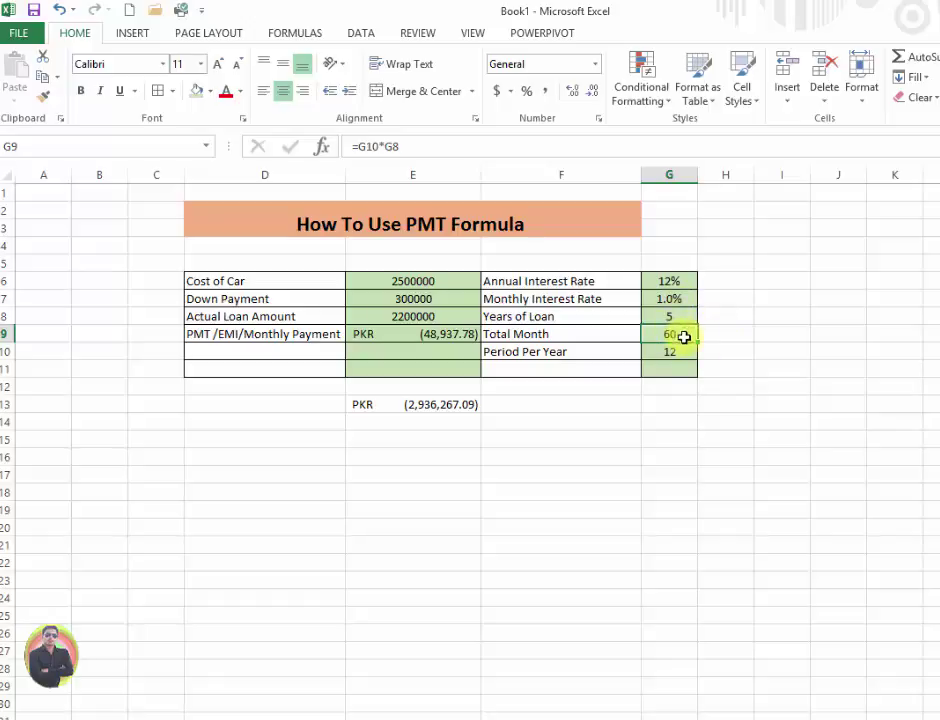
pyautogui.doubleClick(683, 337)
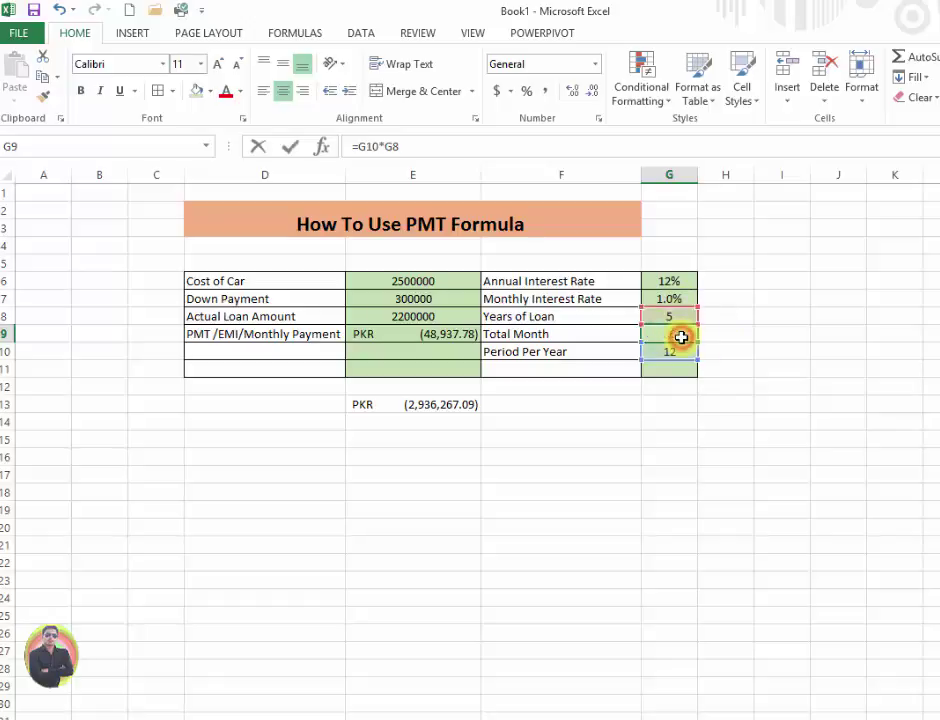
pyautogui.click(733, 294)
pyautogui.press('Return')
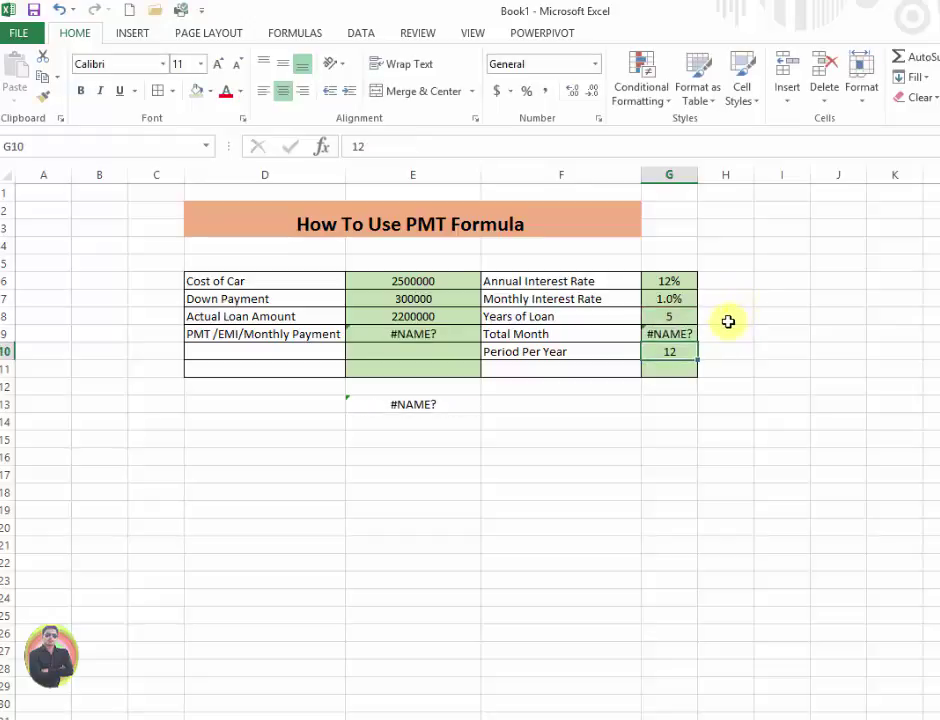
pyautogui.hotkey('ctrl', 'z')
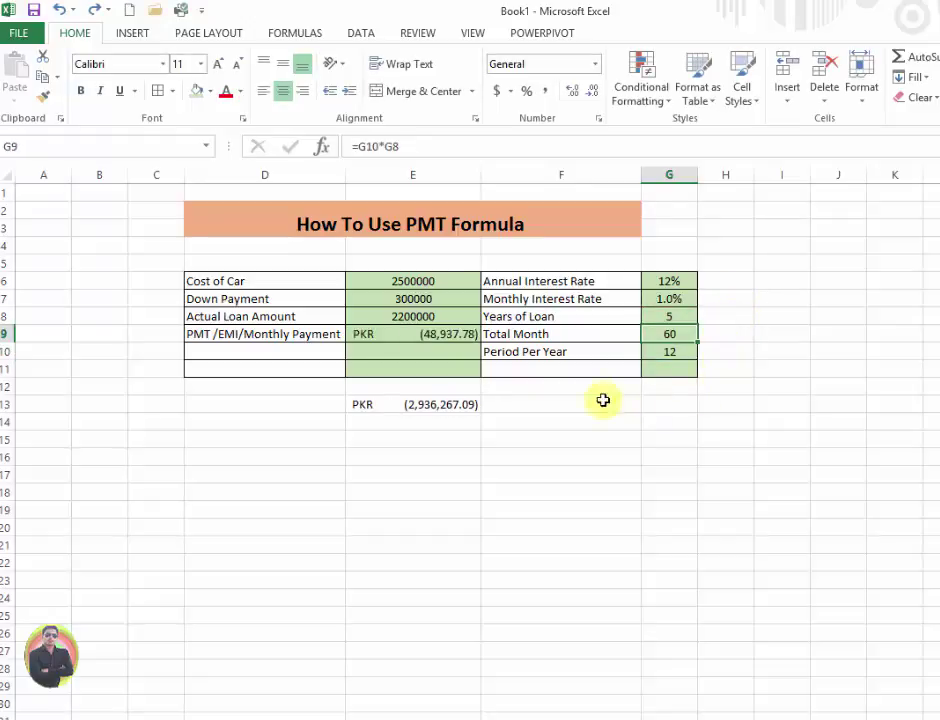